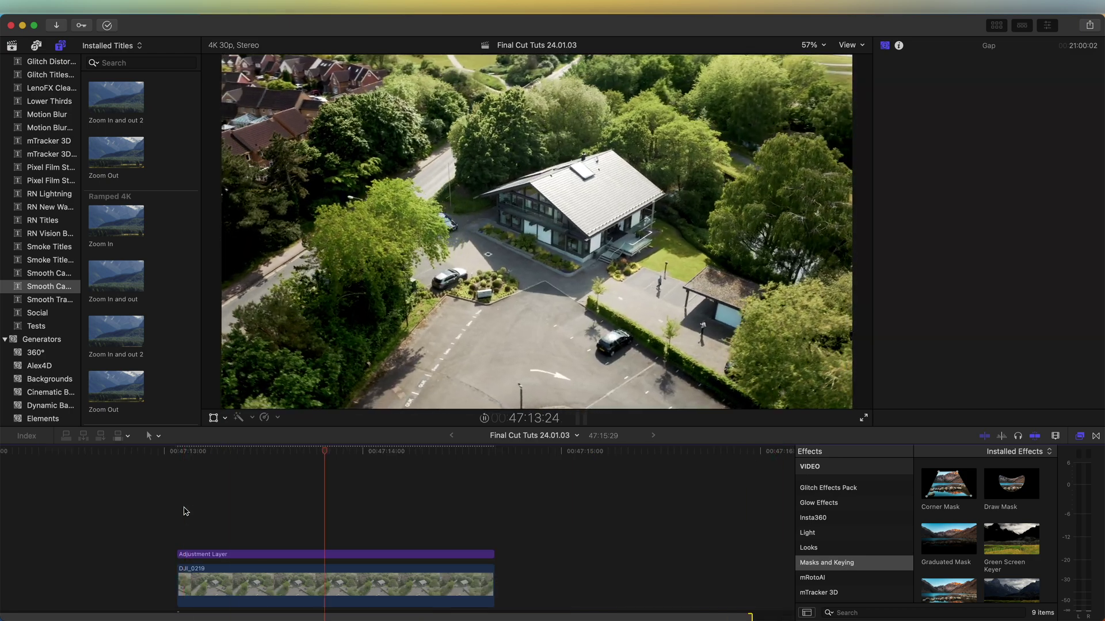
# Duplicate the DJI_0219 clip onto a layer directly above the original and trim both ends of the copy to a one-second duration.
pyautogui.press('space')
pyautogui.click(340, 452)
pyautogui.hscroll(-1, 339, 506)
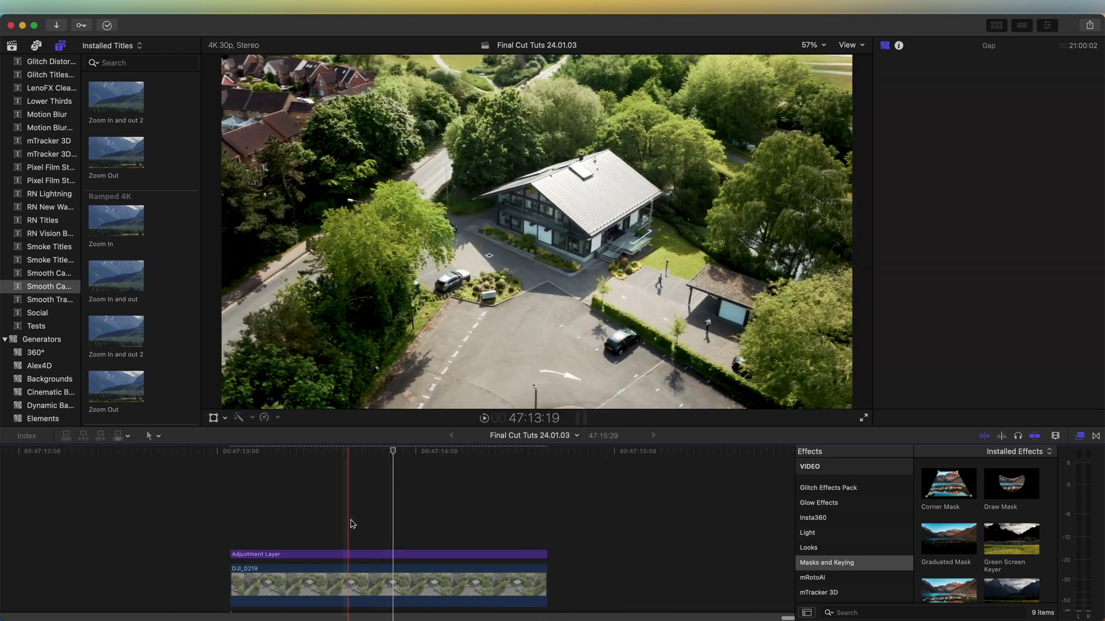
pyautogui.scroll(-2, 372, 584)
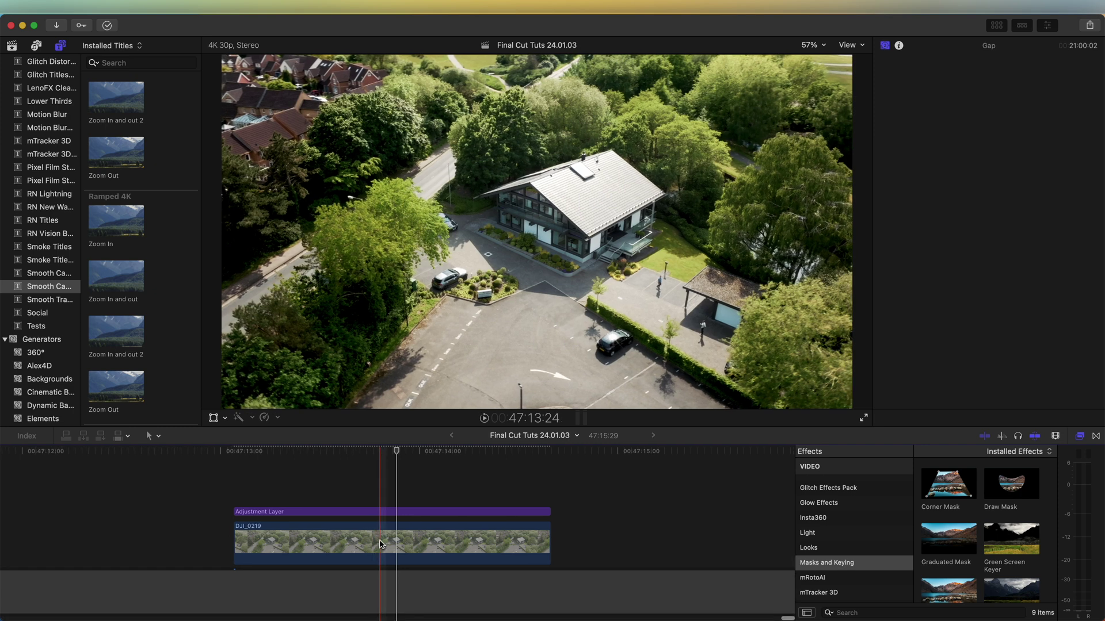
pyautogui.click(369, 543)
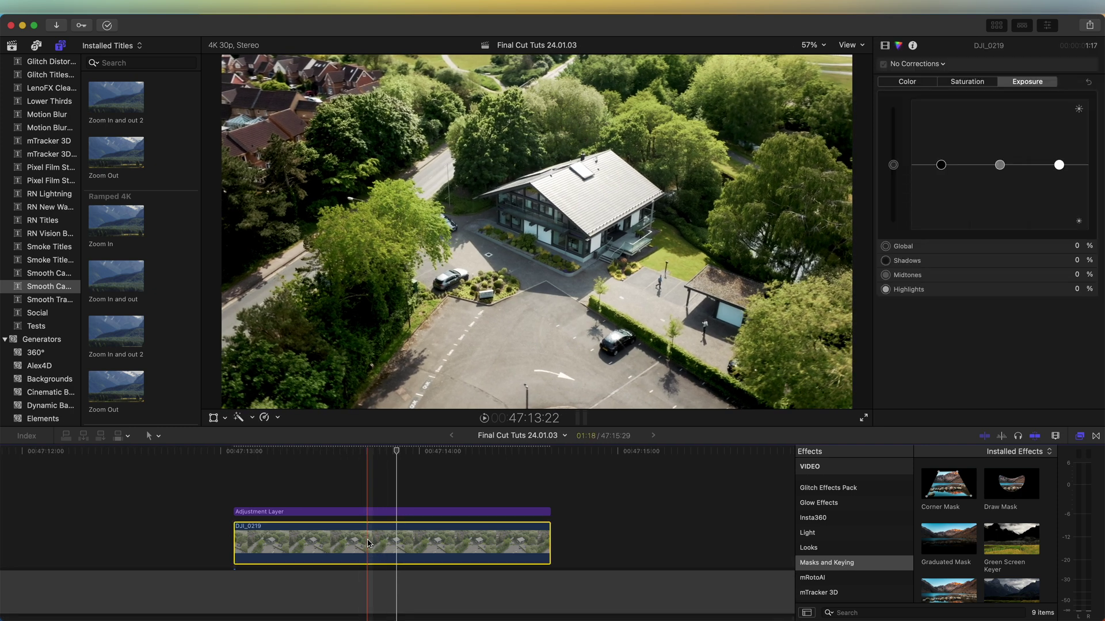
pyautogui.moveTo(367, 543); pyautogui.dragTo(370, 507)
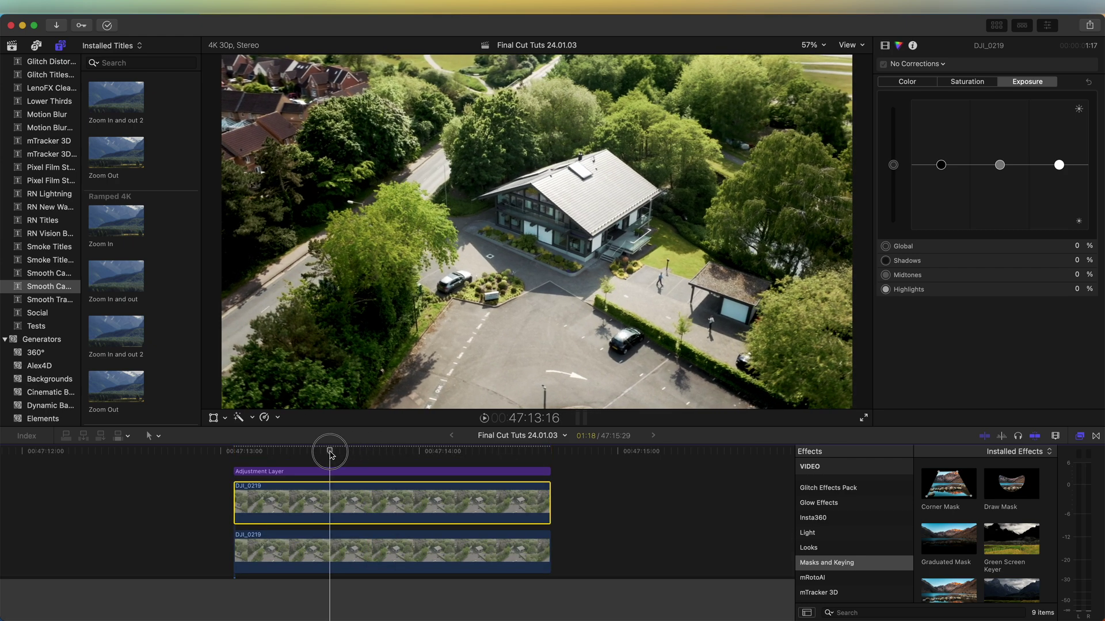
pyautogui.moveTo(235, 506); pyautogui.dragTo(308, 507)
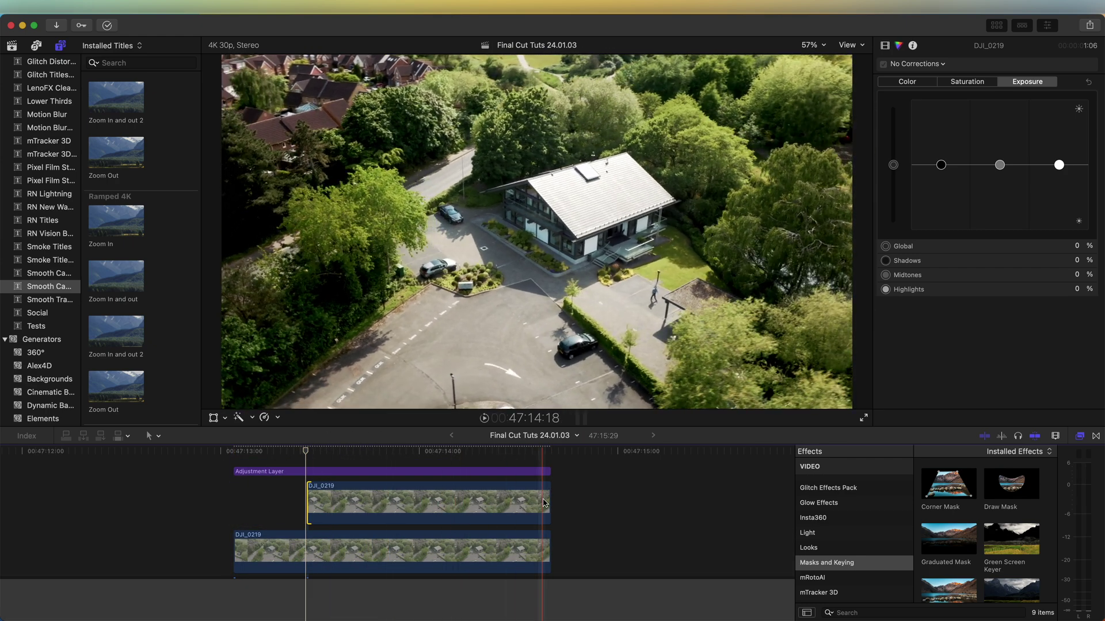
pyautogui.moveTo(548, 501); pyautogui.dragTo(504, 500)
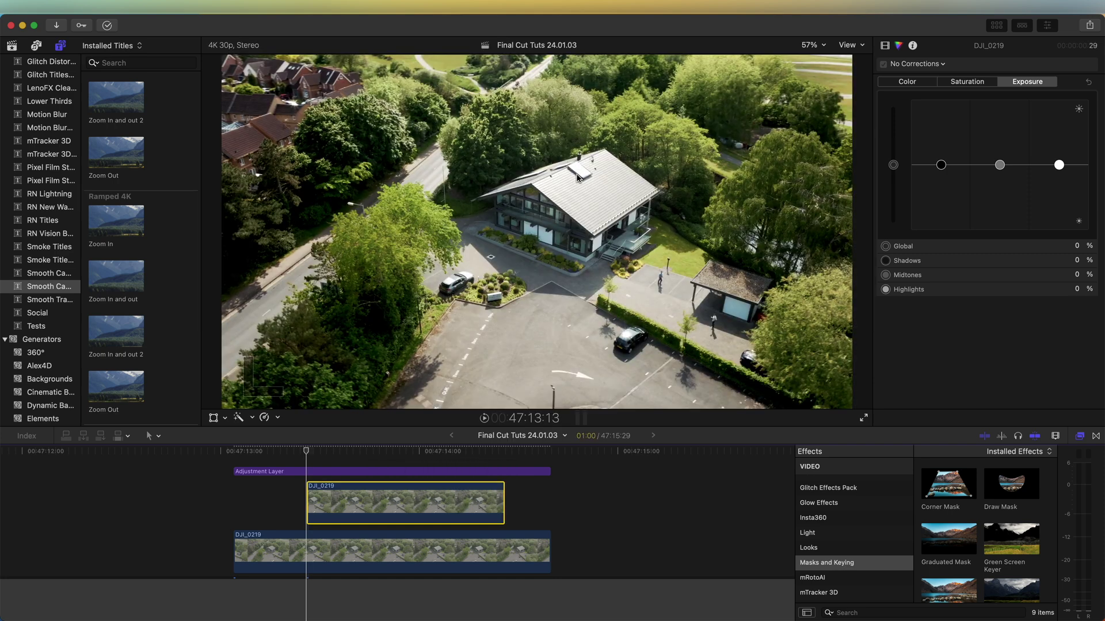
# Apply the Draw Mask effect to the upper DJI_0219 clip and trace the building's outline as a closed mask.
pyautogui.click(1080, 436)
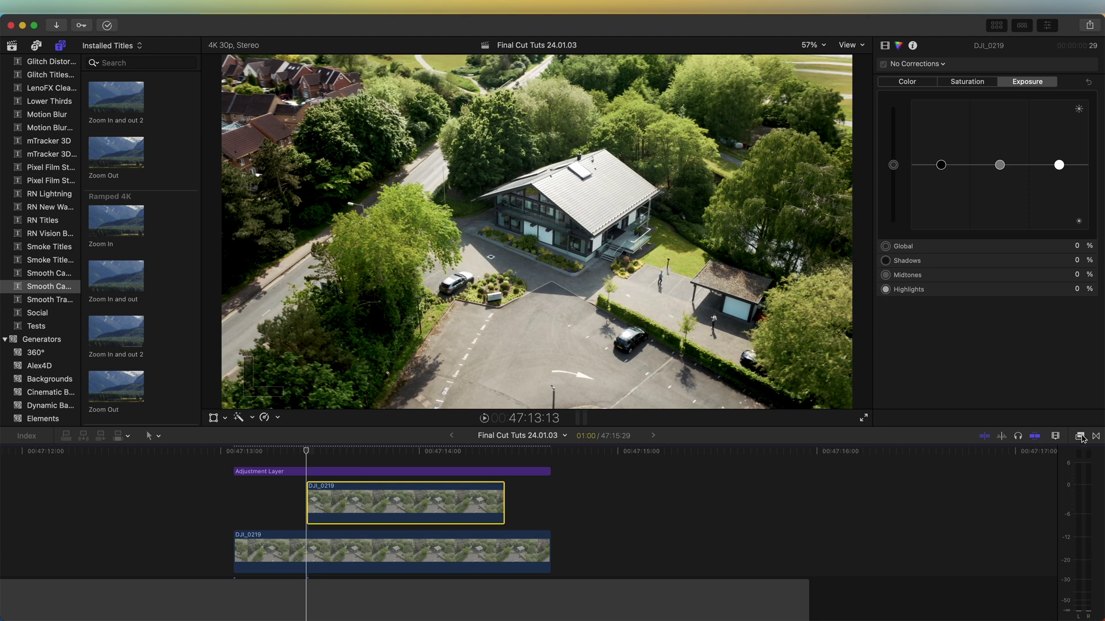
pyautogui.click(1079, 437)
pyautogui.scroll(-1, 854, 546)
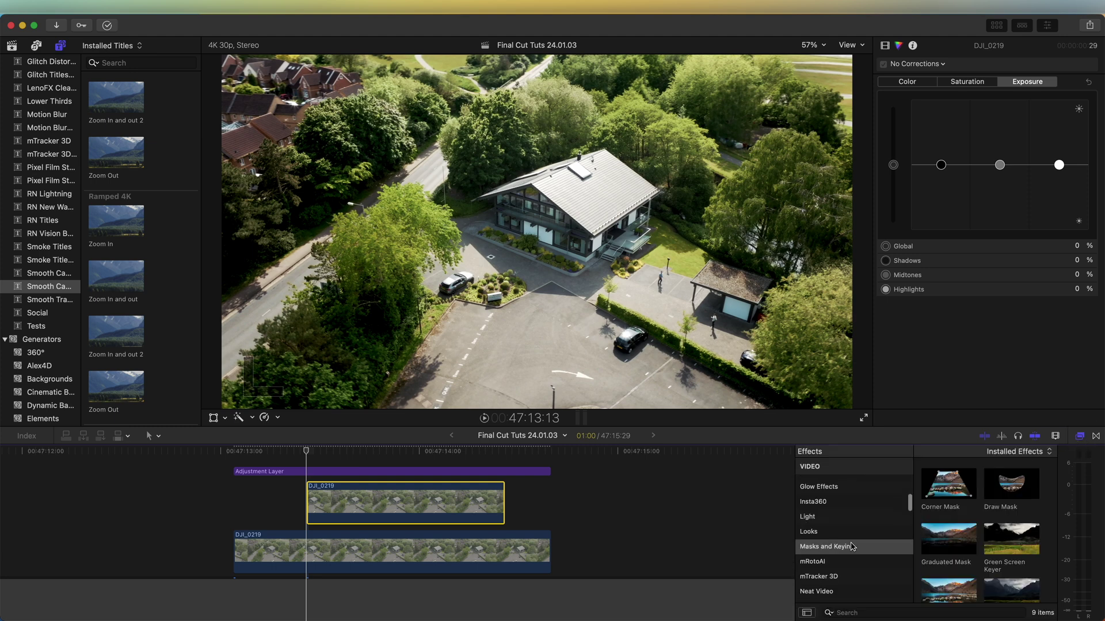
pyautogui.moveTo(1013, 494)
pyautogui.mouseDown()
pyautogui.moveTo(787, 451)
pyautogui.moveTo(385, 511)
pyautogui.mouseUp()
pyautogui.click(470, 201)
pyautogui.click(539, 168)
pyautogui.click(605, 150)
pyautogui.click(661, 193)
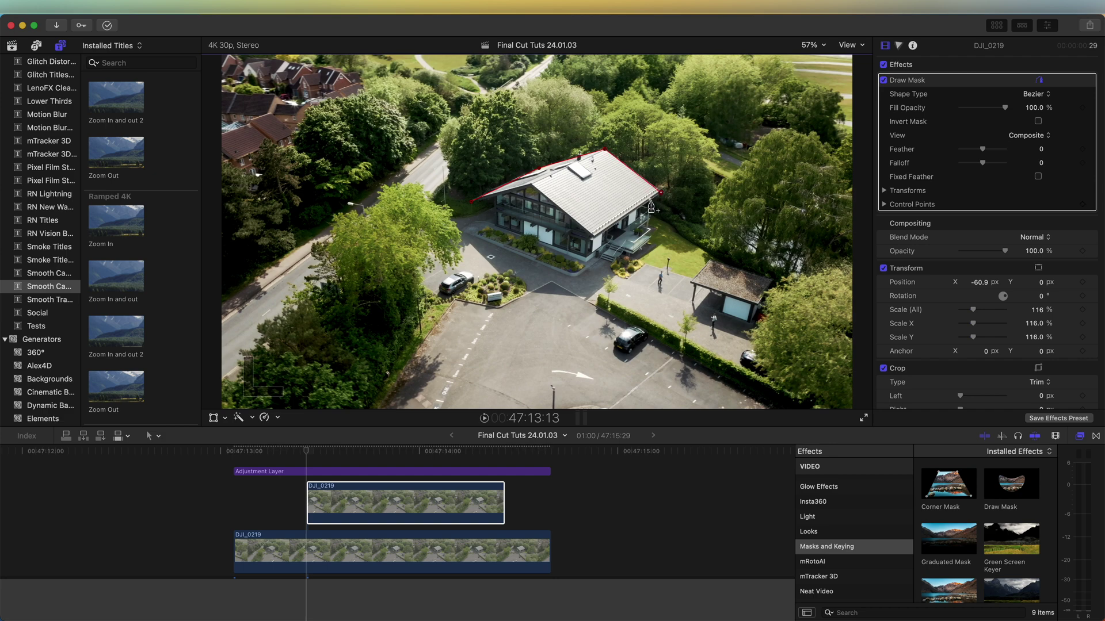
pyautogui.click(650, 240)
pyautogui.click(632, 254)
pyautogui.click(624, 252)
pyautogui.click(614, 261)
pyautogui.click(601, 259)
pyautogui.click(589, 264)
pyautogui.click(495, 229)
pyautogui.click(495, 199)
# Keyframe the Draw Mask's transforms and control points at the clip's start, and refit its points to the building at the clip's end.
pyautogui.click(885, 191)
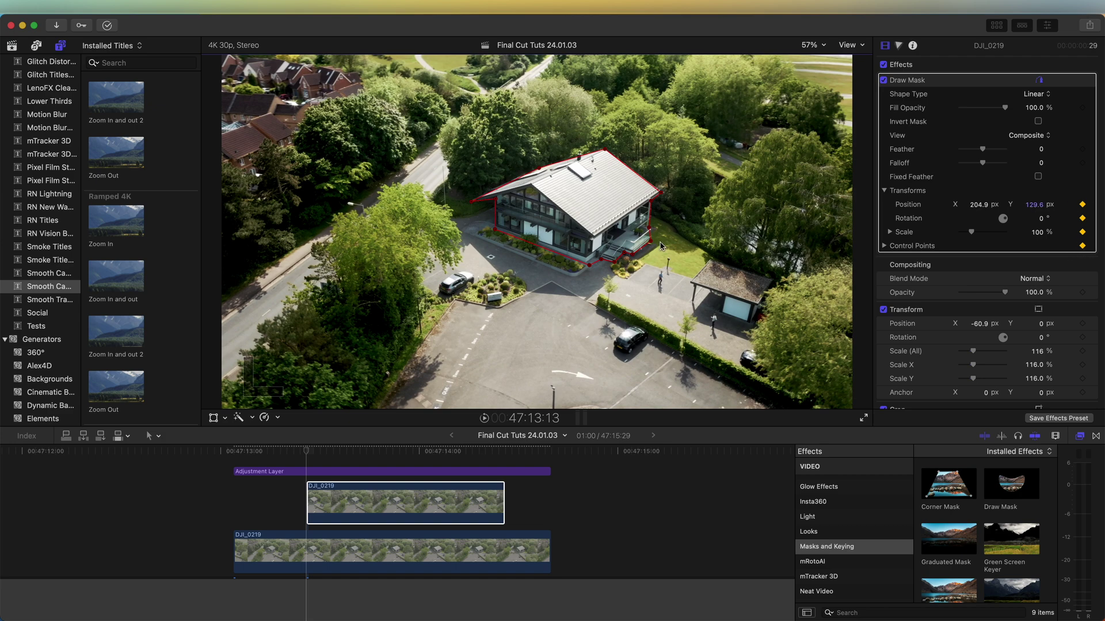
pyautogui.moveTo(431, 449); pyautogui.dragTo(498, 451)
pyautogui.moveTo(476, 205); pyautogui.dragTo(476, 194)
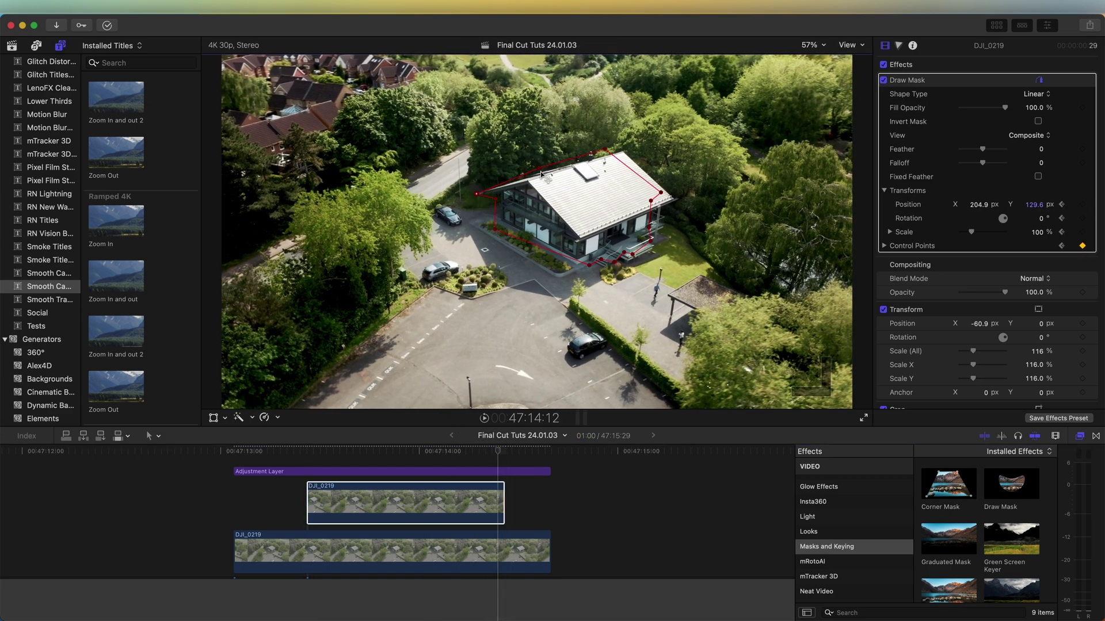
pyautogui.moveTo(605, 151); pyautogui.dragTo(622, 152)
pyautogui.moveTo(661, 194); pyautogui.dragTo(659, 228)
pyautogui.moveTo(651, 241); pyautogui.dragTo(574, 267)
pyautogui.click(499, 226)
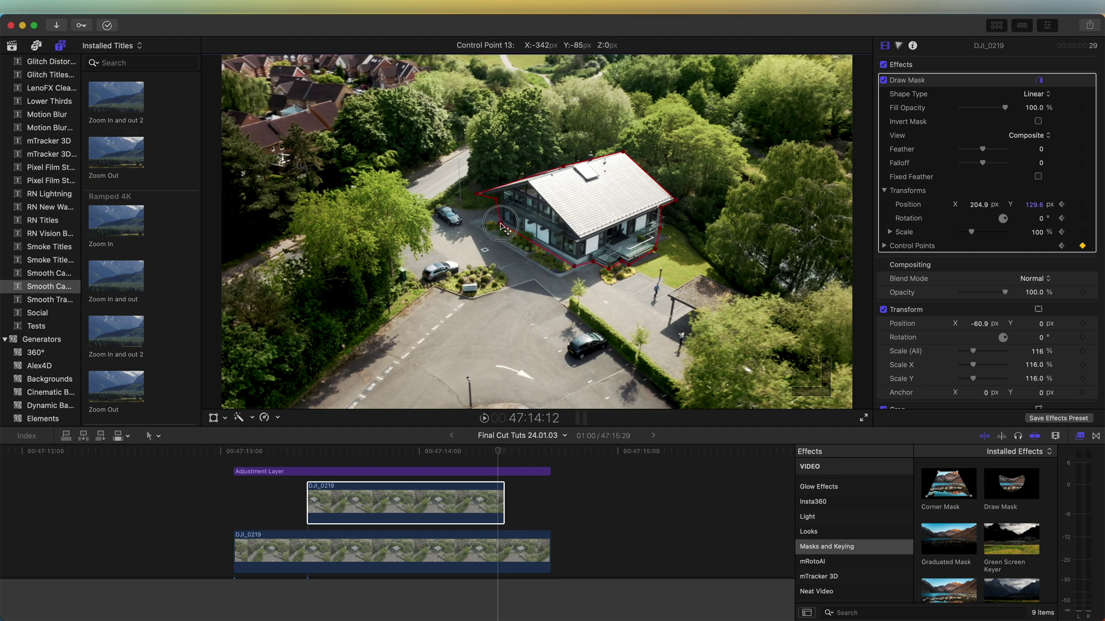
pyautogui.click(500, 194)
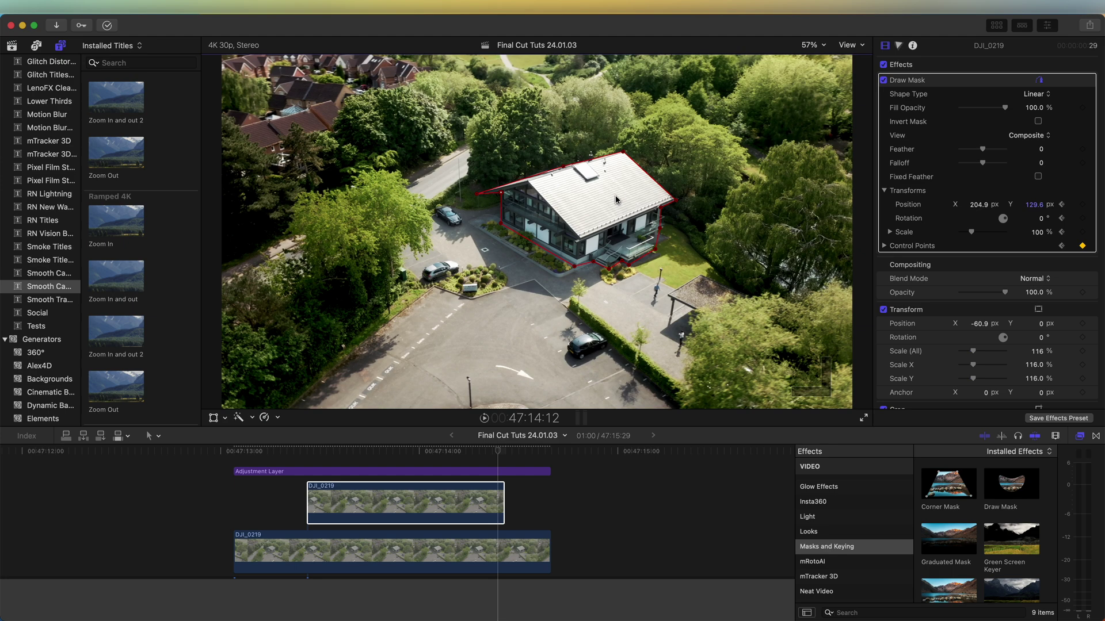
# Try the Linear Dodge blend mode on the masked upper clip and settle on Screen.
pyautogui.moveTo(375, 451)
pyautogui.mouseDown()
pyautogui.moveTo(491, 453)
pyautogui.moveTo(310, 452)
pyautogui.moveTo(444, 451)
pyautogui.moveTo(345, 451)
pyautogui.mouseUp()
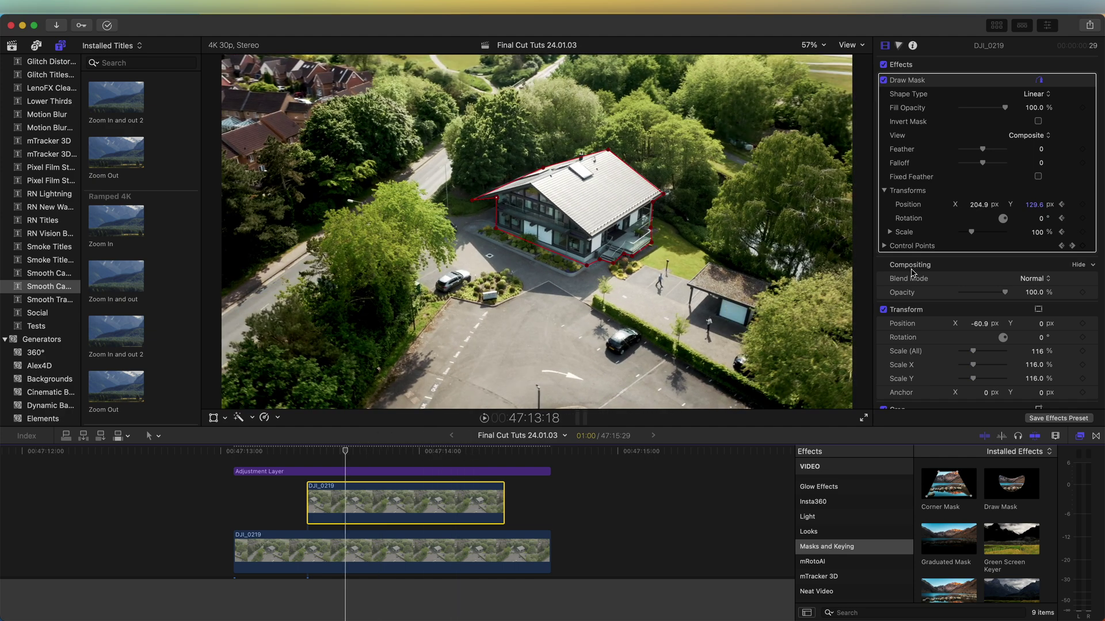
pyautogui.scroll(-1, 932, 265)
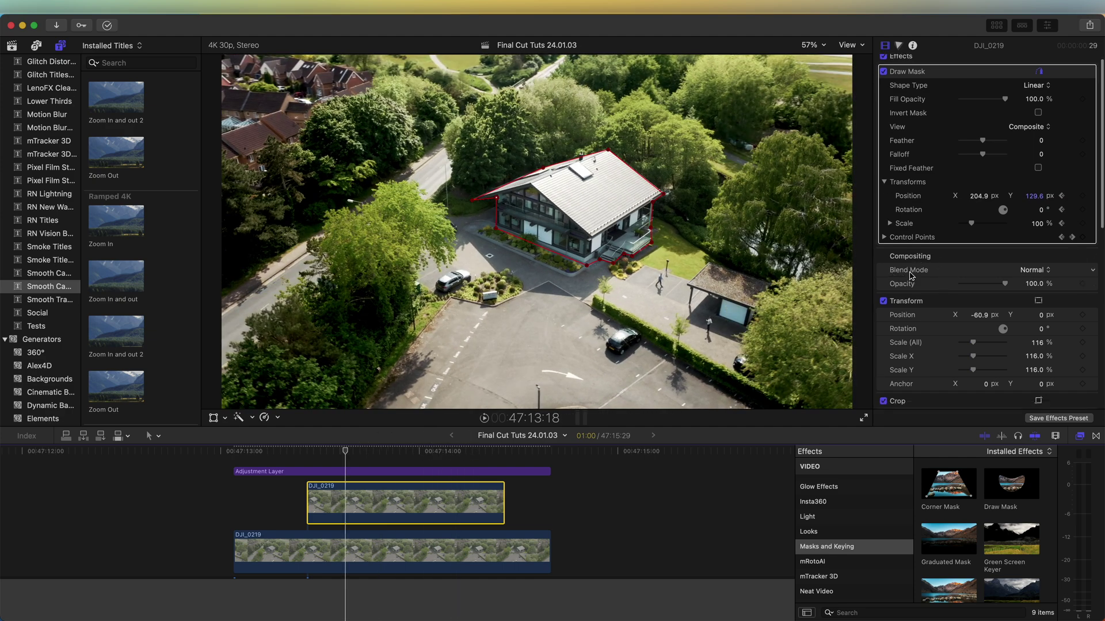
pyautogui.click(960, 249)
pyautogui.click(1033, 270)
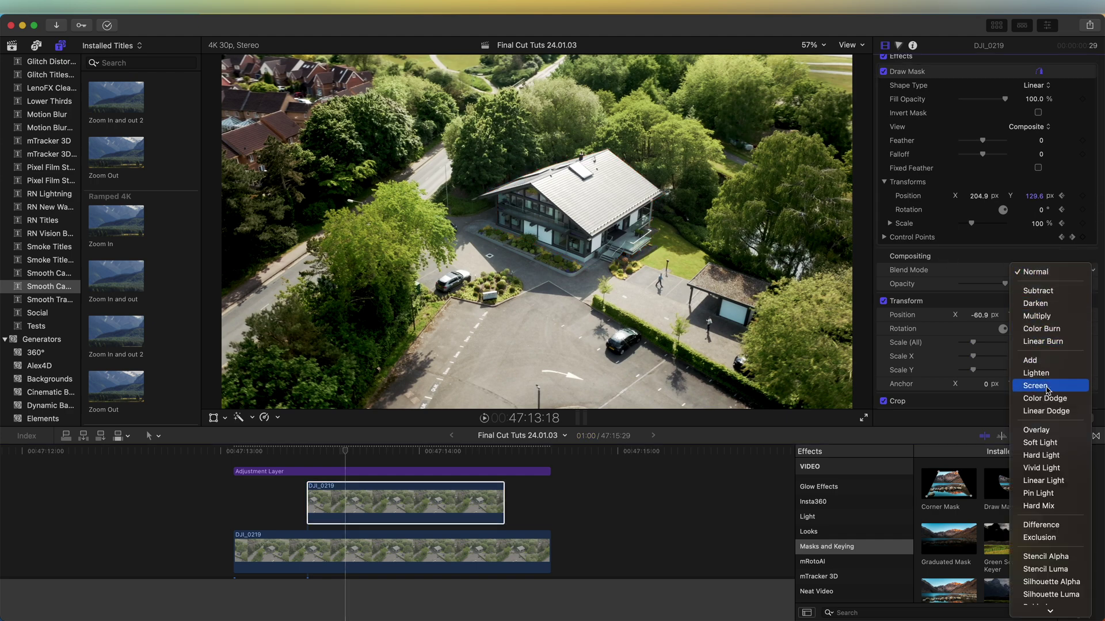
pyautogui.click(1046, 411)
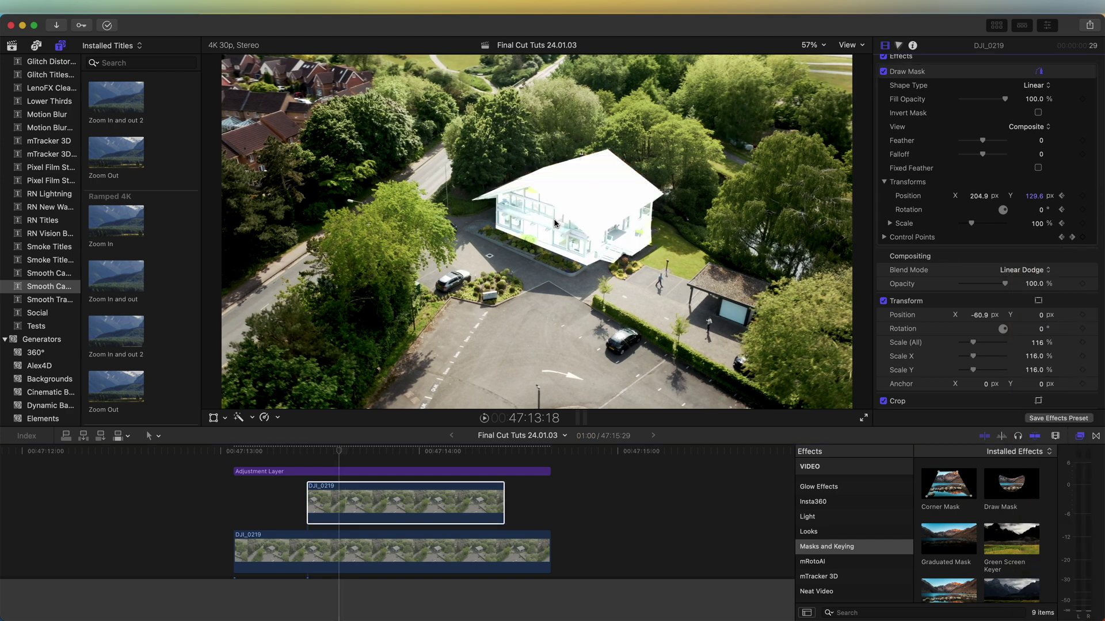
pyautogui.click(1016, 273)
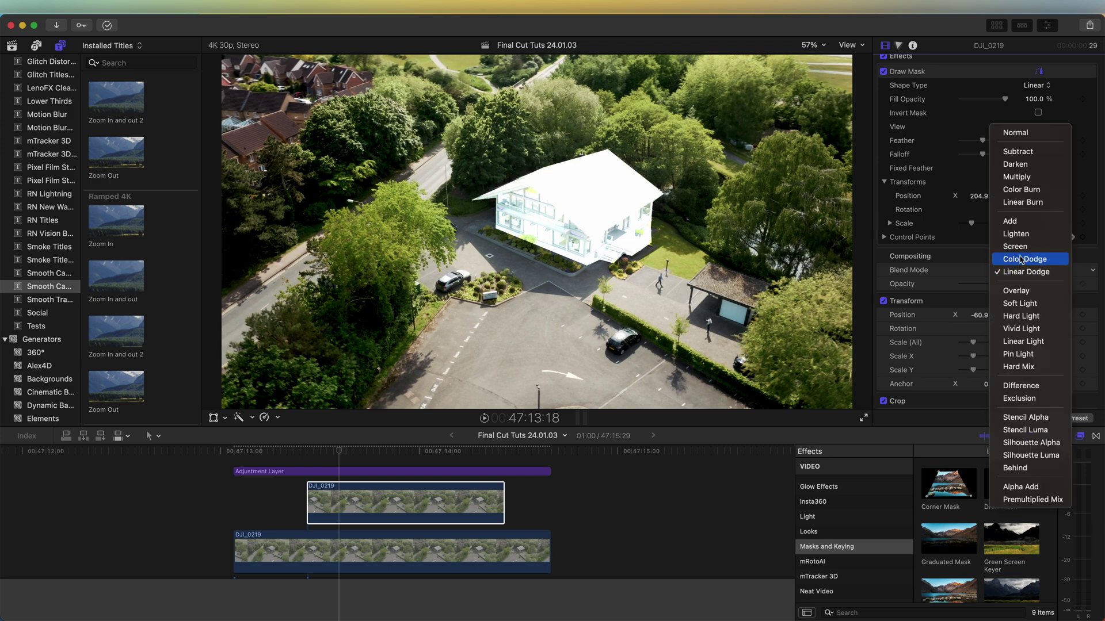
pyautogui.click(1016, 248)
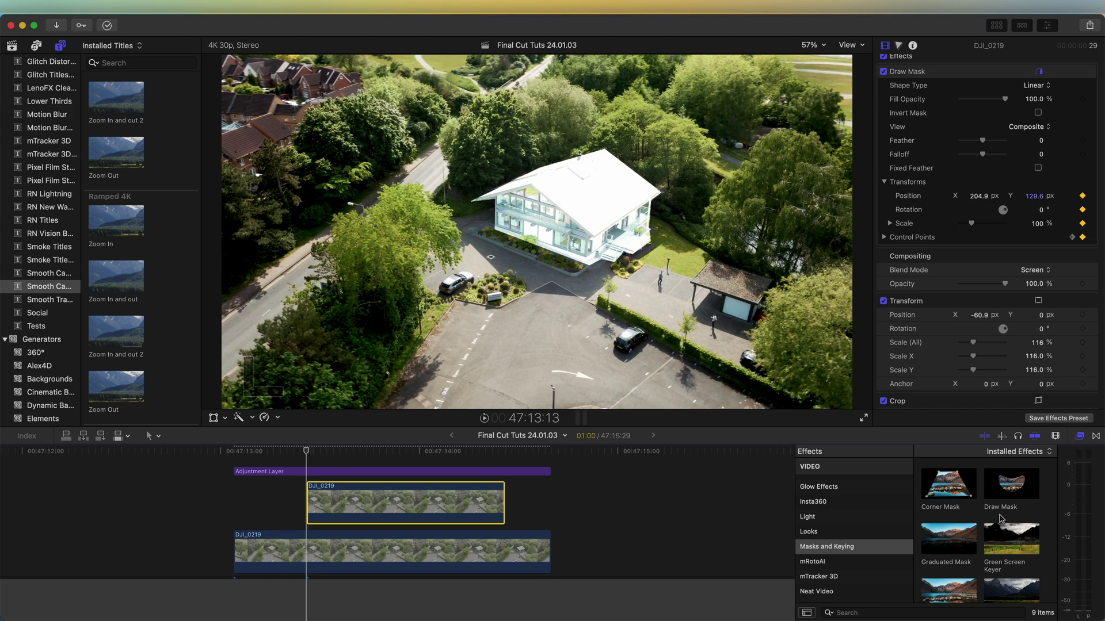
# Apply the Shape Mask effect to the upper clip, shape it into a thin strip rotated -20.5°, and set its feather to 28709.3.
pyautogui.scroll(-5, 1003, 517)
pyautogui.moveTo(1008, 518); pyautogui.dragTo(342, 505)
pyautogui.moveTo(419, 232); pyautogui.dragTo(558, 246)
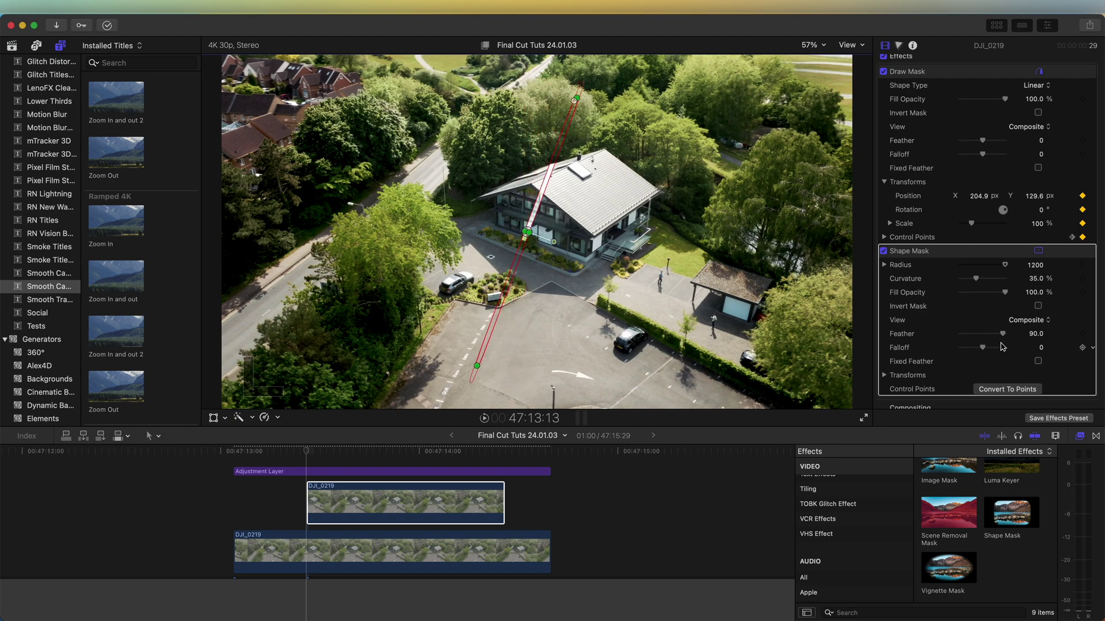
pyautogui.moveTo(1006, 335); pyautogui.dragTo(1032, 334)
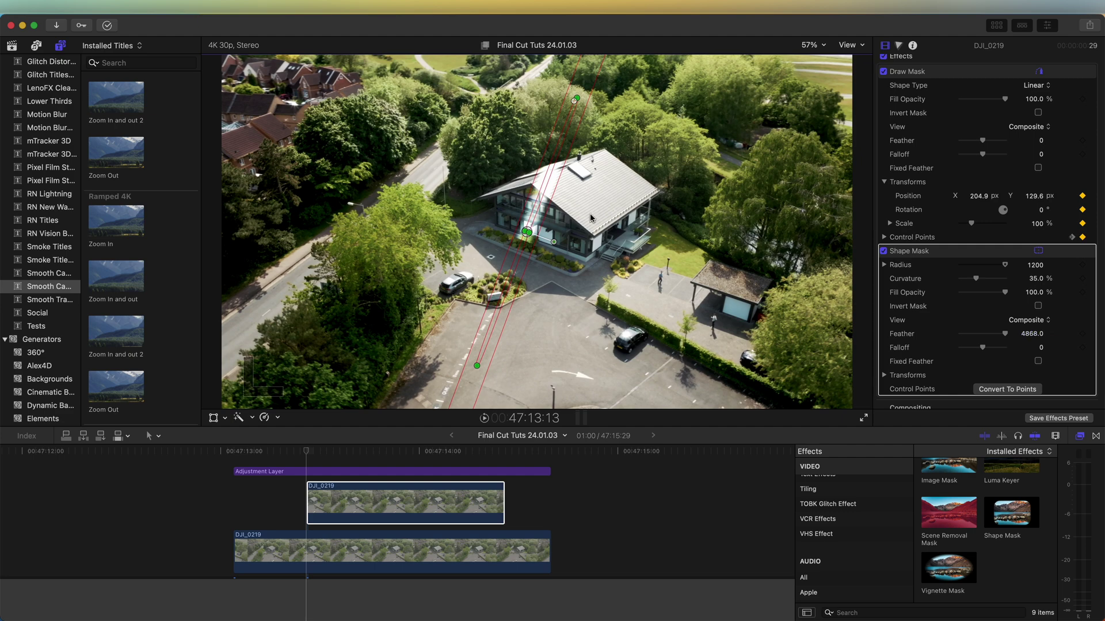
# Keyframe the Shape Mask strip to sweep from X -664.7, Y 75.5 px at the clip's start to beyond the building at its end, and preview it.
pyautogui.moveTo(544, 217); pyautogui.dragTo(415, 183)
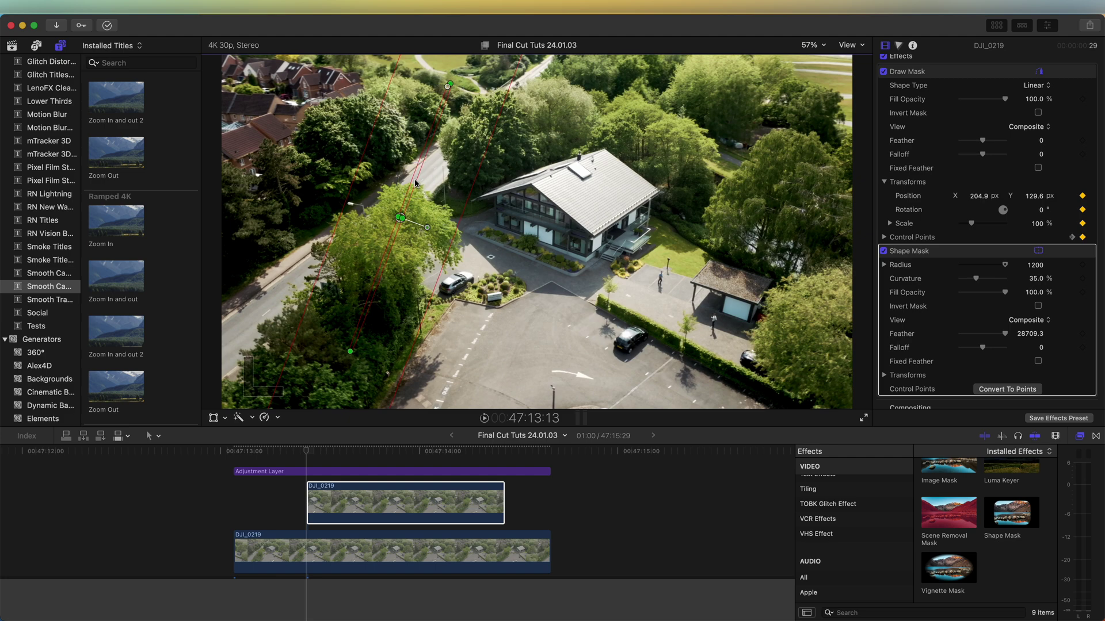
pyautogui.click(885, 376)
pyautogui.scroll(-3, 971, 355)
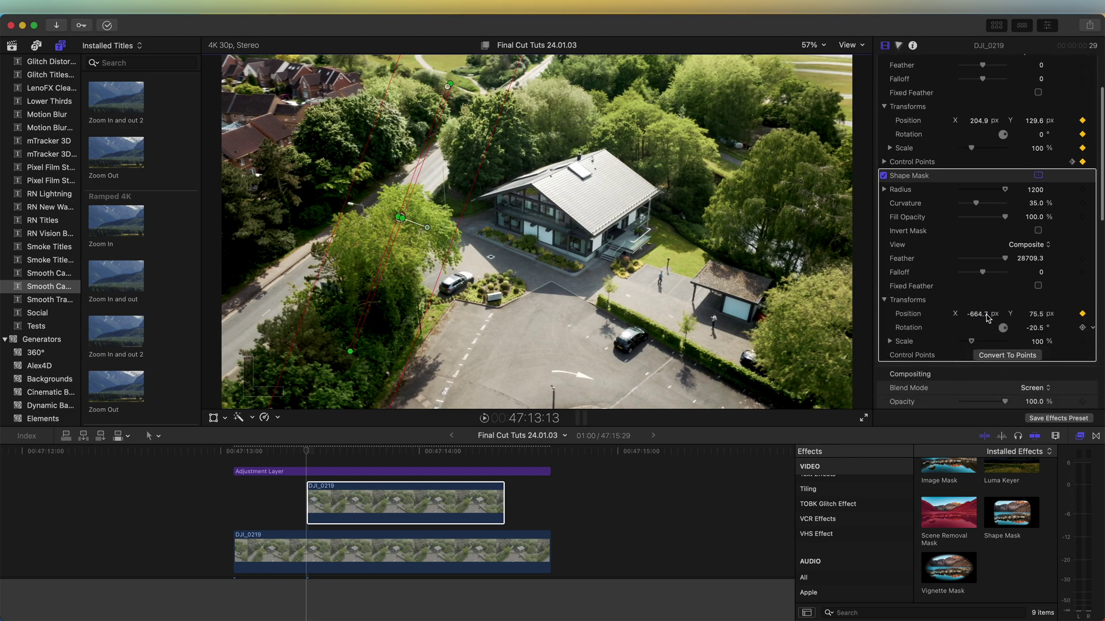
pyautogui.moveTo(324, 454); pyautogui.dragTo(502, 461)
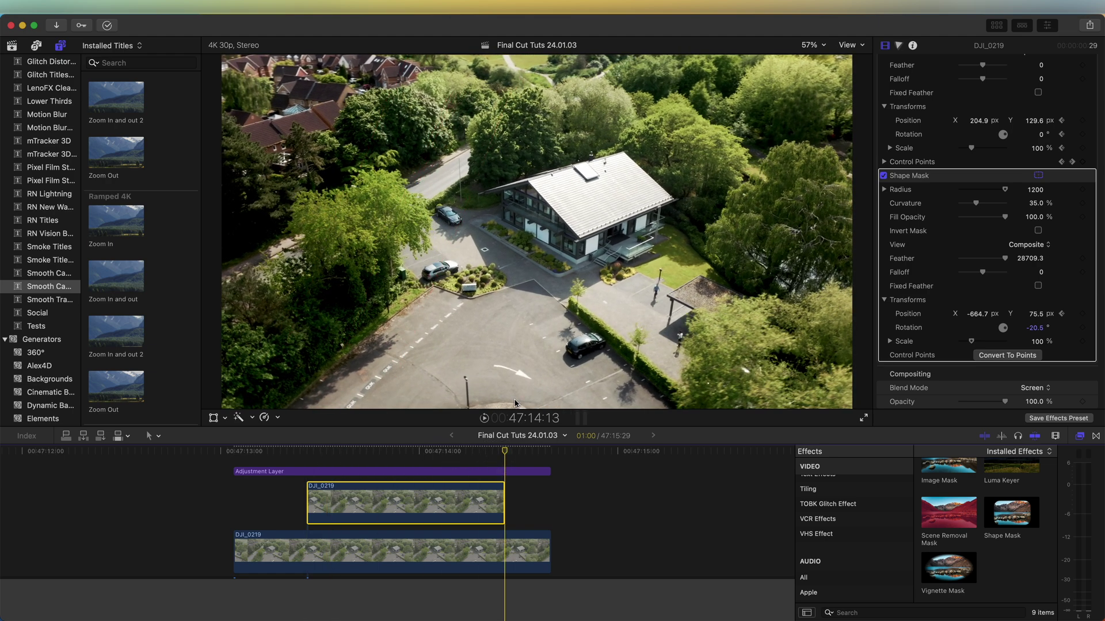
pyautogui.press('Left')
pyautogui.moveTo(431, 200); pyautogui.dragTo(726, 213)
pyautogui.click(355, 455)
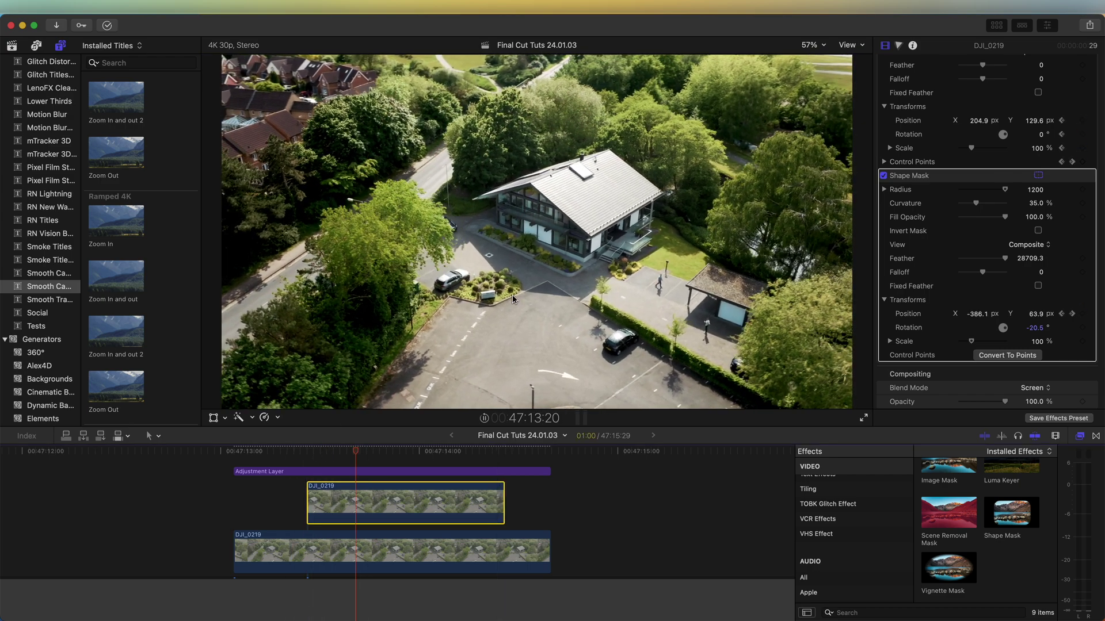
pyautogui.press('space')
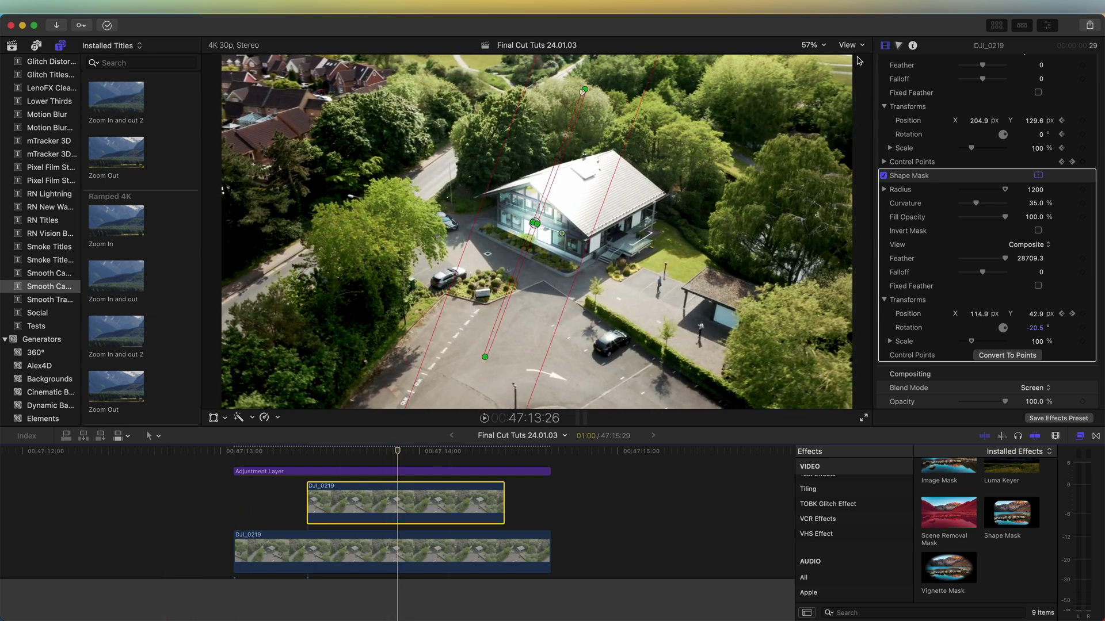
# Try a Color Board correction on the upper clip, raising the highlights exposure and shifting the global color toward red.
pyautogui.click(899, 46)
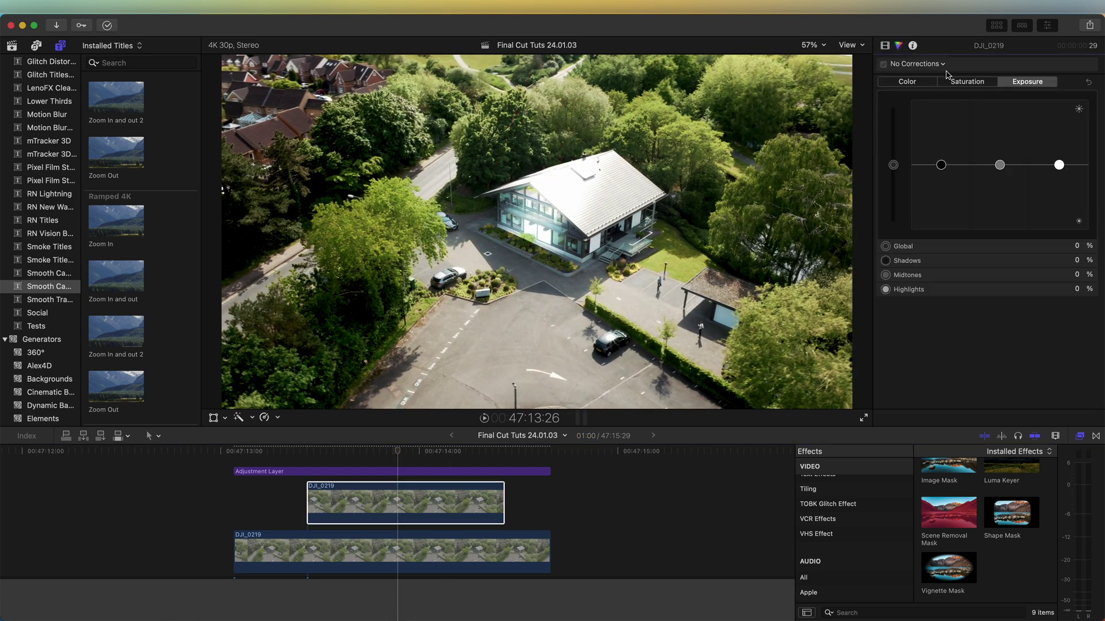
pyautogui.moveTo(1058, 167); pyautogui.dragTo(1055, 94)
pyautogui.click(906, 81)
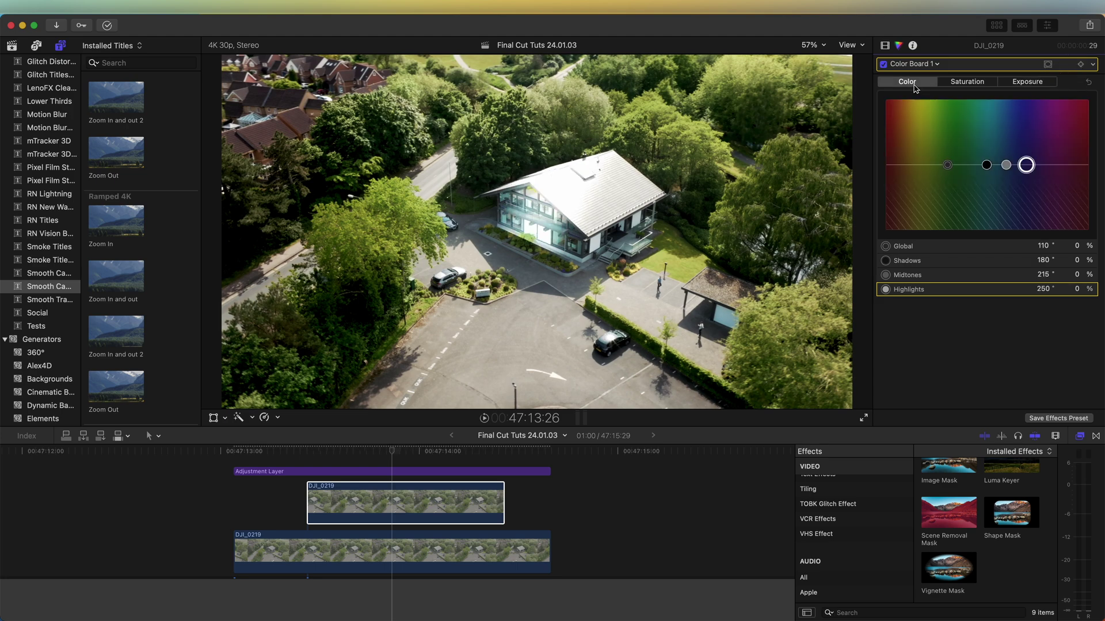
pyautogui.moveTo(949, 167); pyautogui.dragTo(893, 99)
# Apply the Neon effect from RN Outline Effect to the upper clip and reorder it above the Shape Mask.
pyautogui.click(314, 506)
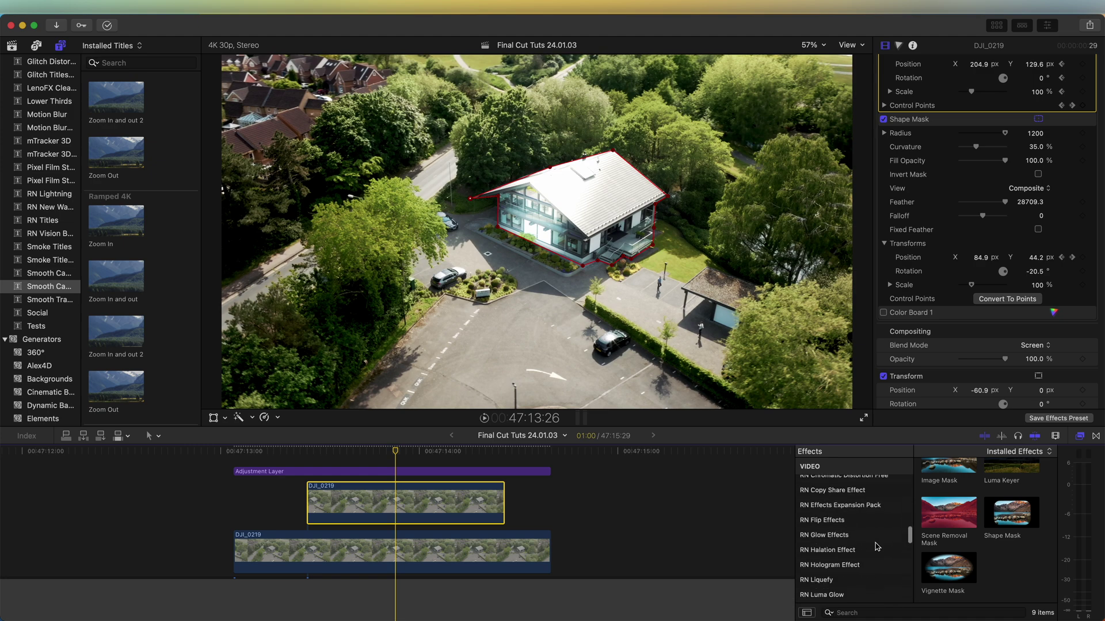
pyautogui.scroll(-3, 877, 546)
pyautogui.click(861, 565)
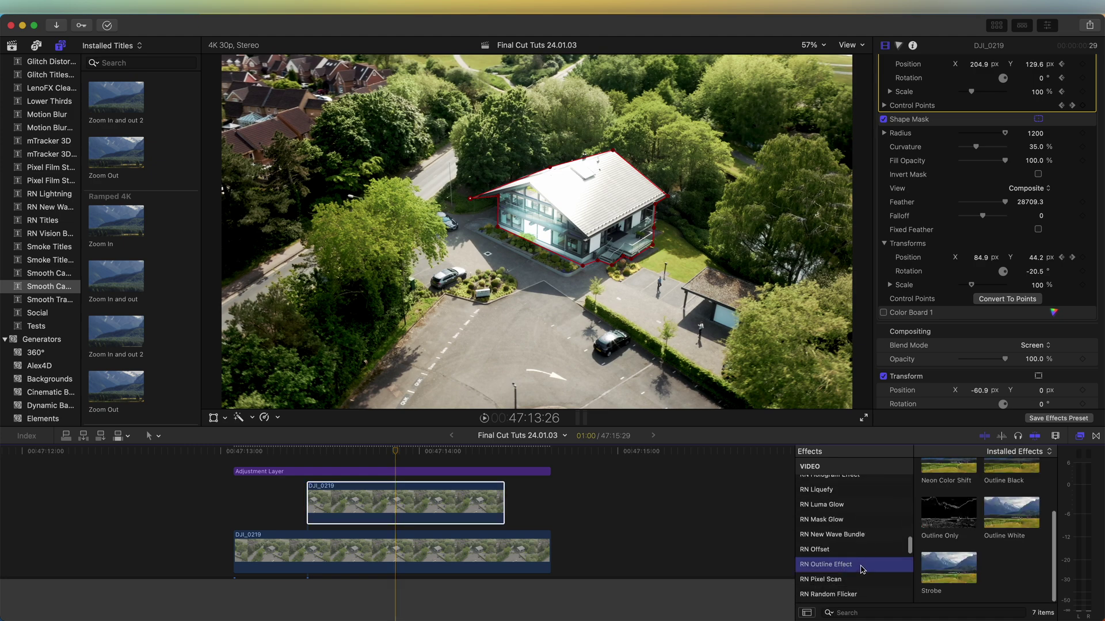
pyautogui.moveTo(1007, 490); pyautogui.dragTo(378, 512)
pyautogui.moveTo(922, 328); pyautogui.dragTo(938, 151)
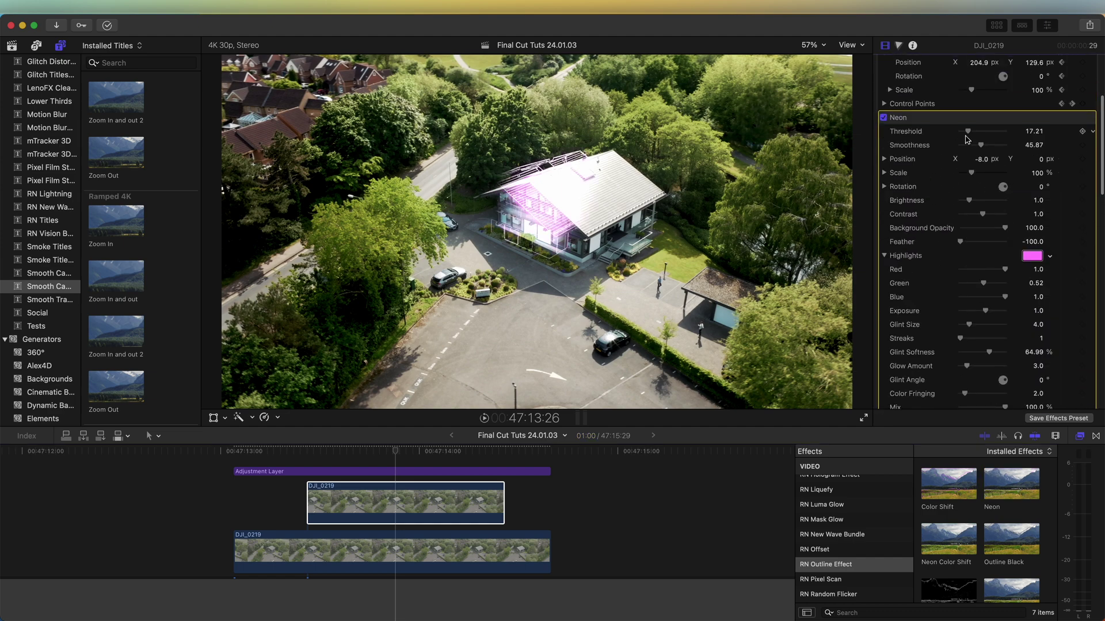
# Set the Neon effect's threshold to 4.15, position X -1.7 px, scale 108%, brightness 0.83, highlights red 0.81 and green 1.0, and preview the sweep.
pyautogui.scroll(2, 940, 148)
pyautogui.scroll(3, 938, 147)
pyautogui.scroll(-3, 938, 148)
pyautogui.moveTo(967, 131); pyautogui.dragTo(961, 131)
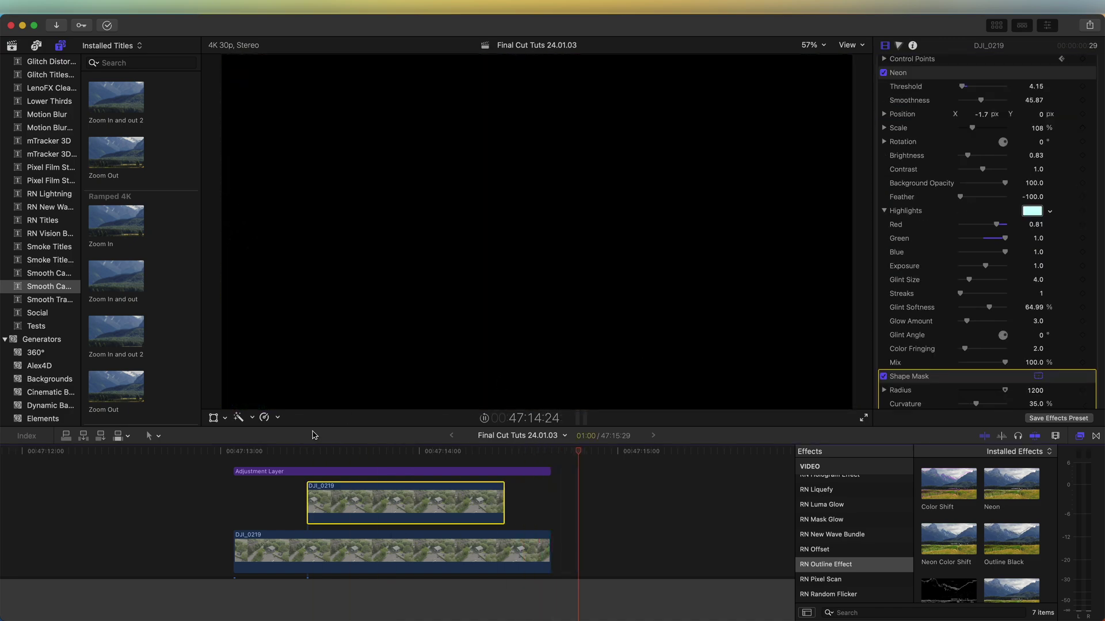
pyautogui.press('space')
pyautogui.press('space')
pyautogui.press('space')
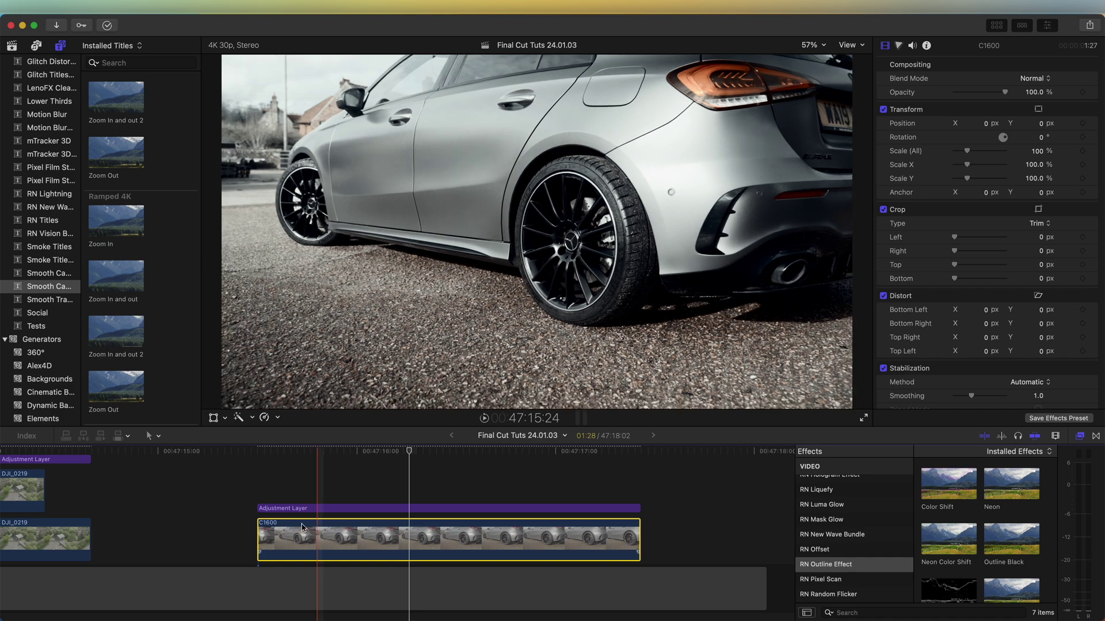
# Play through the C1600 car clip and park the playhead at 47:16:04.
pyautogui.click(283, 528)
pyautogui.press('space')
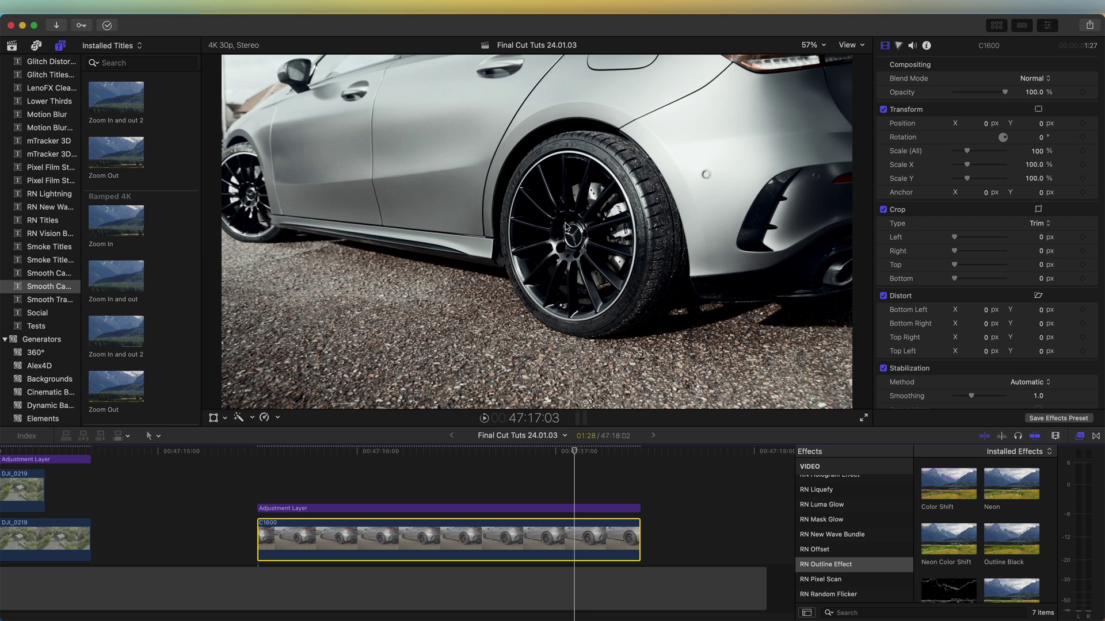
pyautogui.click(385, 528)
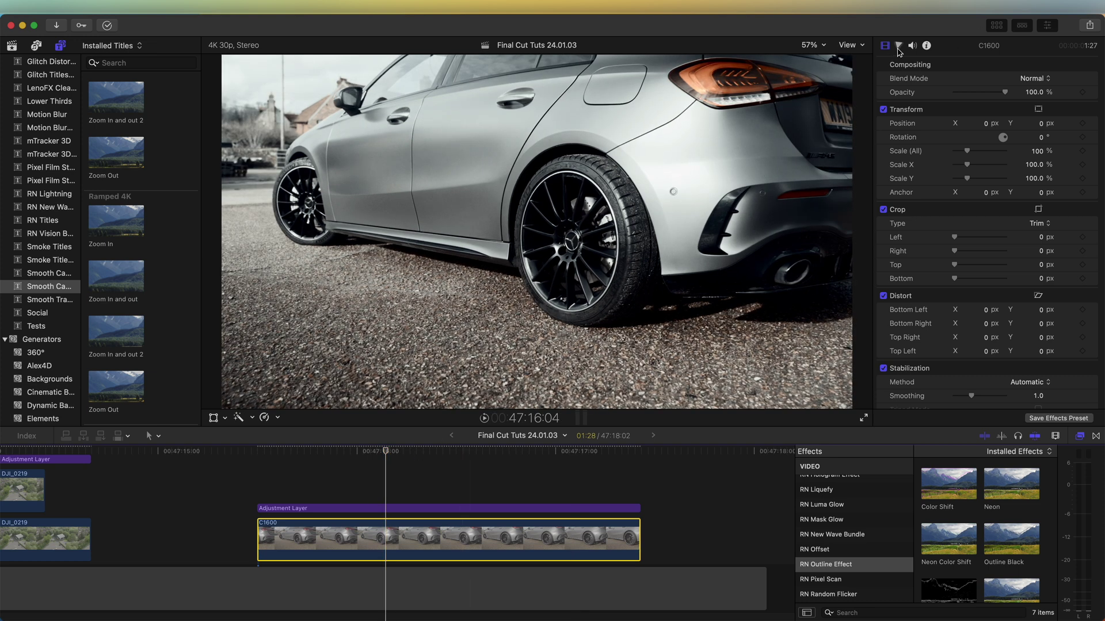
# Raise the C1600 clip's global exposure to 82% in a Color Board correction and add a shape mask to it.
pyautogui.click(899, 46)
pyautogui.click(1027, 81)
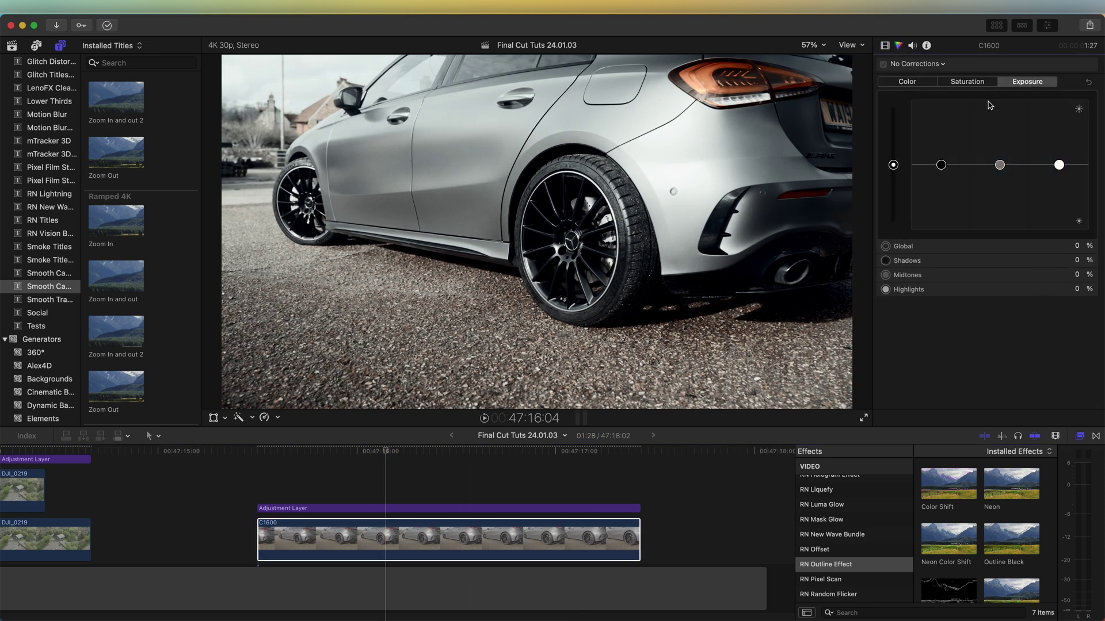
pyautogui.moveTo(894, 165); pyautogui.dragTo(893, 112)
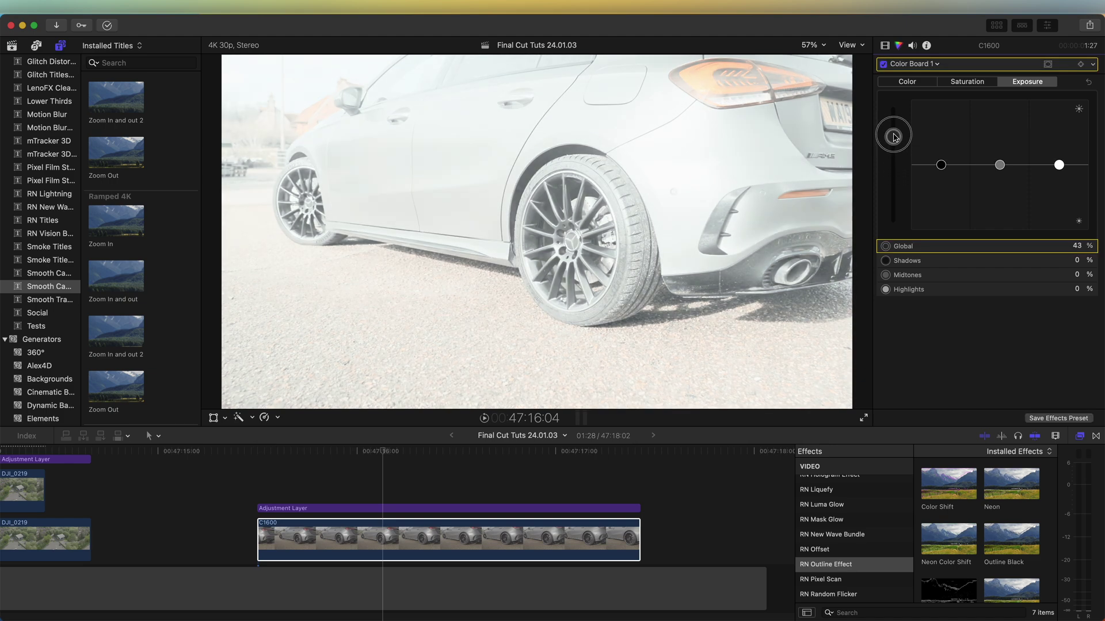
pyautogui.click(1048, 64)
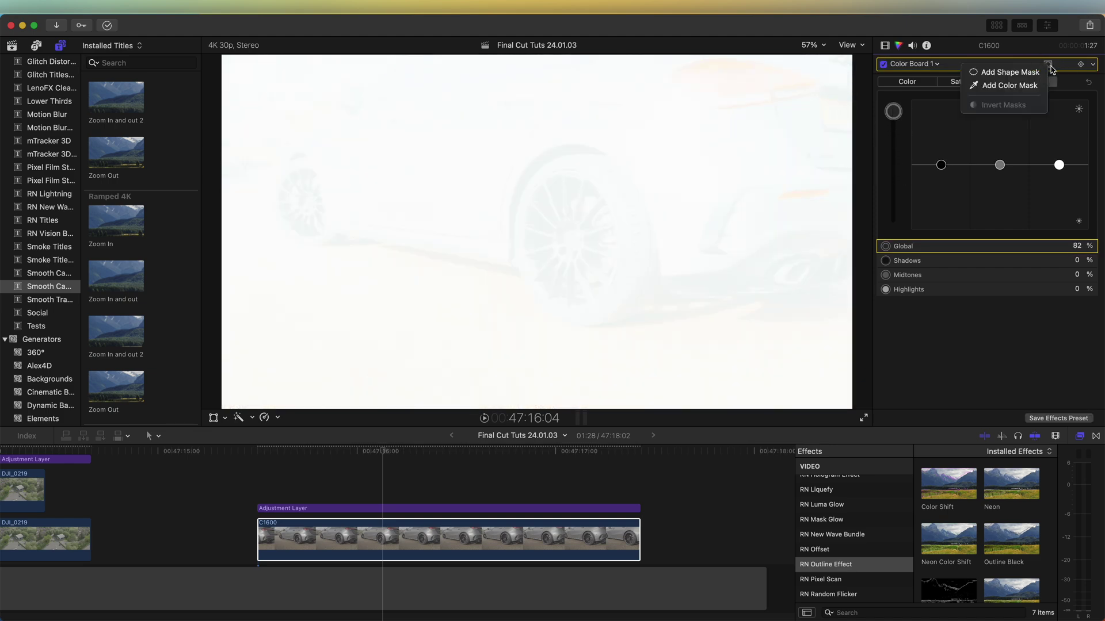
pyautogui.click(1011, 73)
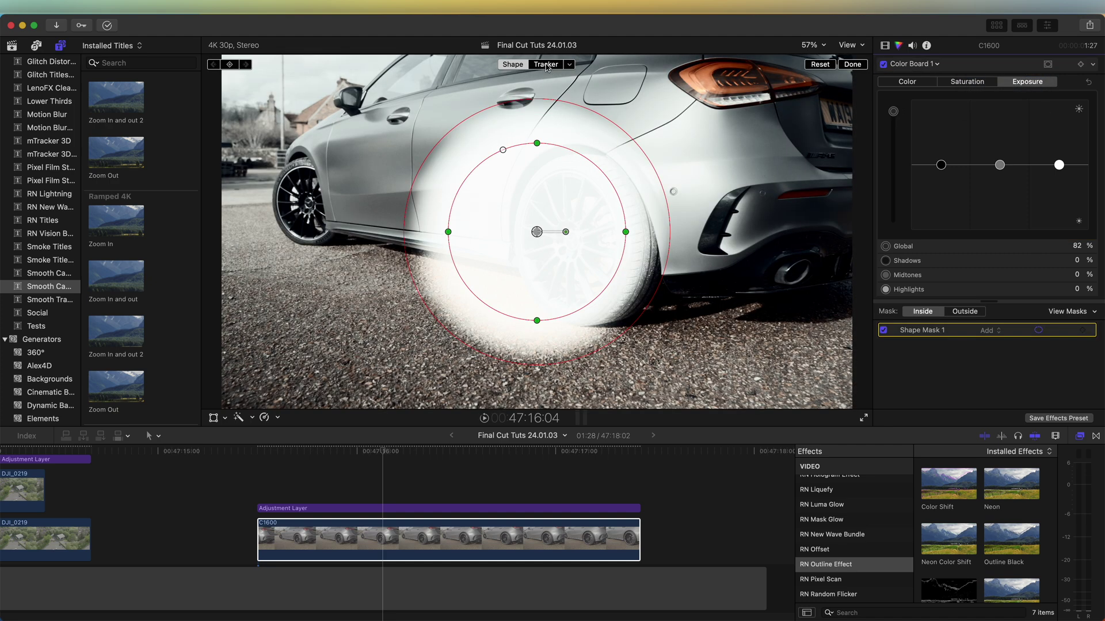
# Enable object tracking for the shape mask and fit it to the rear wheel's rim, with global exposure lowered to 16%.
pyautogui.click(545, 65)
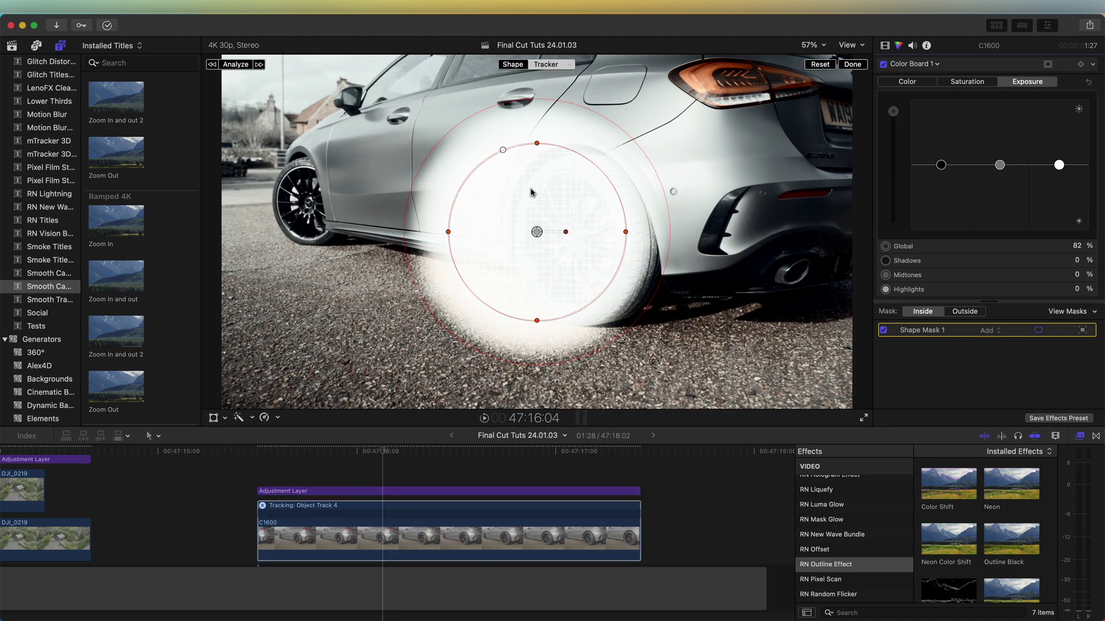
pyautogui.moveTo(448, 232); pyautogui.dragTo(572, 243)
pyautogui.moveTo(893, 111); pyautogui.dragTo(890, 159)
pyautogui.moveTo(522, 243); pyautogui.dragTo(520, 243)
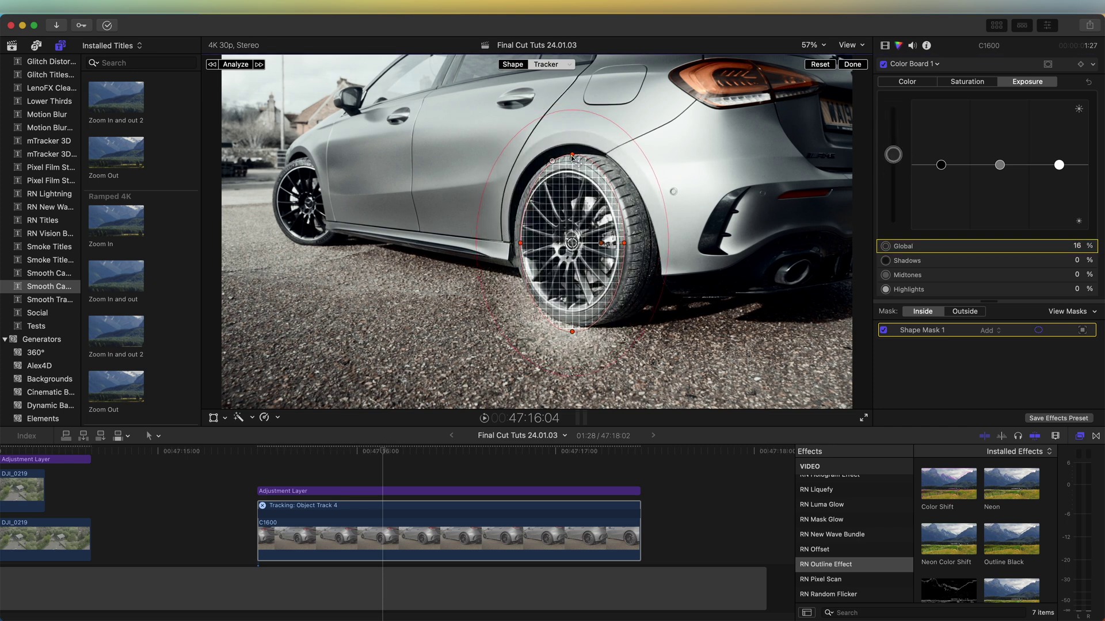
pyautogui.moveTo(573, 156); pyautogui.dragTo(572, 174)
pyautogui.moveTo(600, 243); pyautogui.dragTo(598, 239)
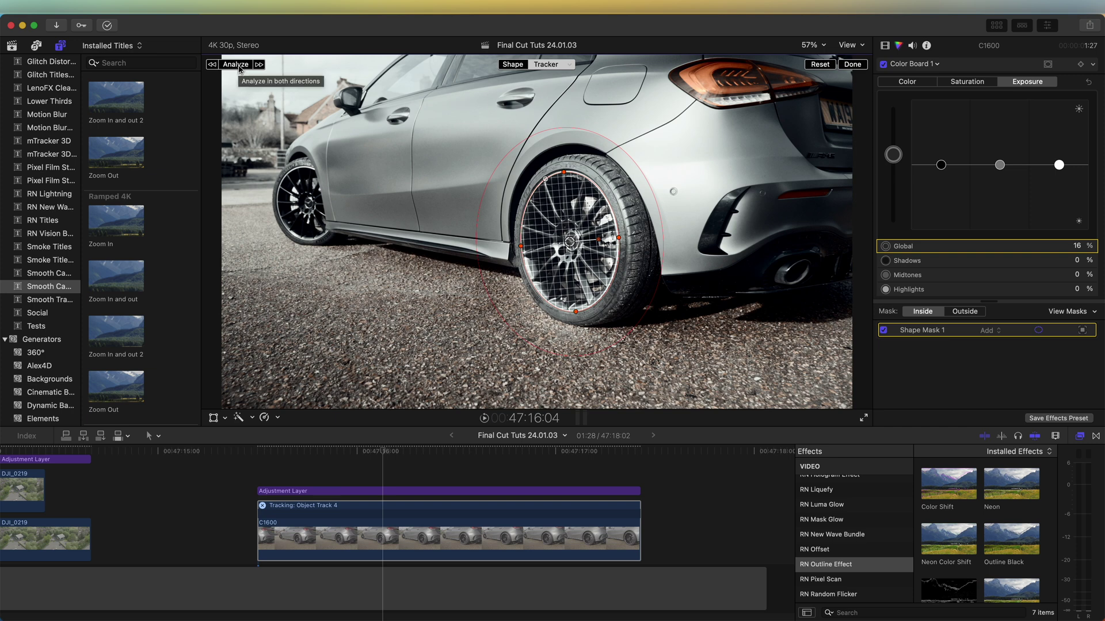
# Analyze the rim mask's tracking in both directions, check it along the clip, and remove the mask's feathering in shape mode.
pyautogui.click(236, 64)
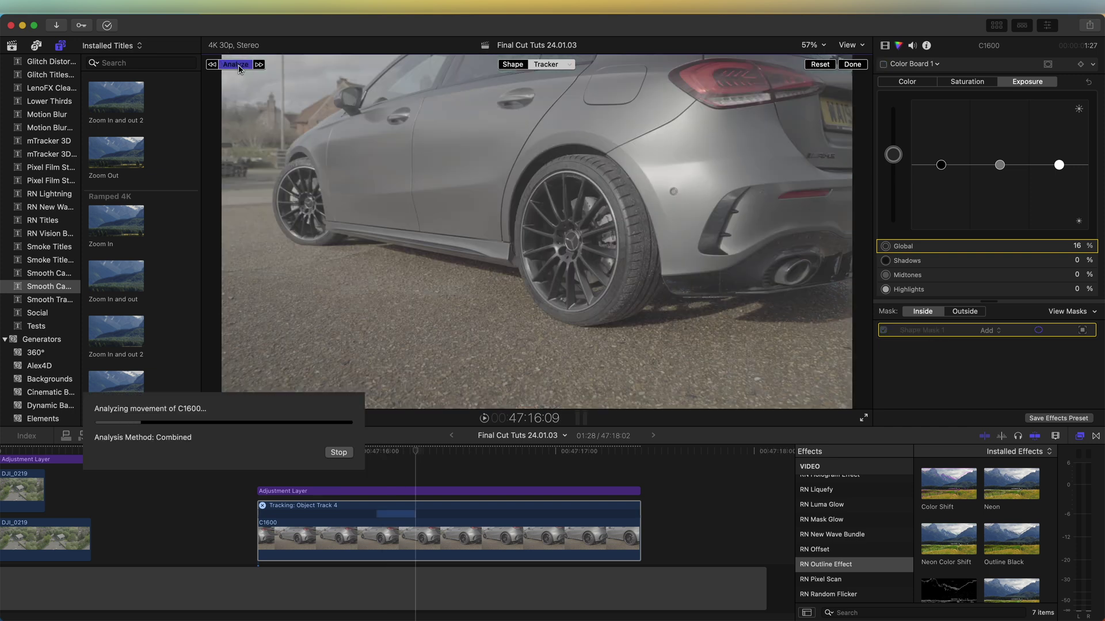
pyautogui.moveTo(263, 451); pyautogui.dragTo(439, 451)
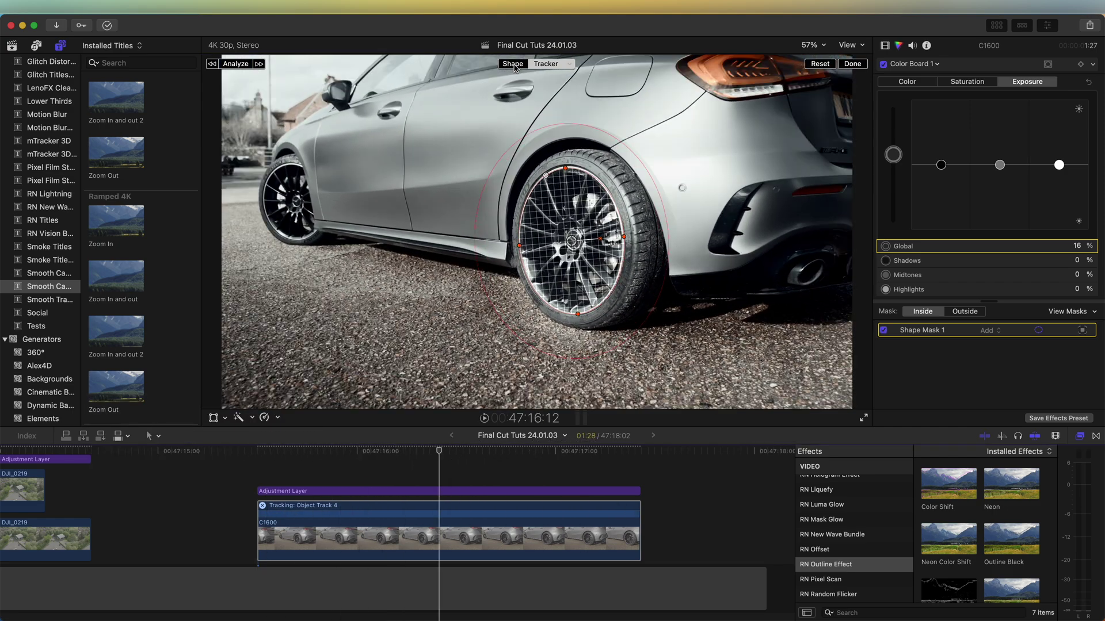
pyautogui.click(514, 66)
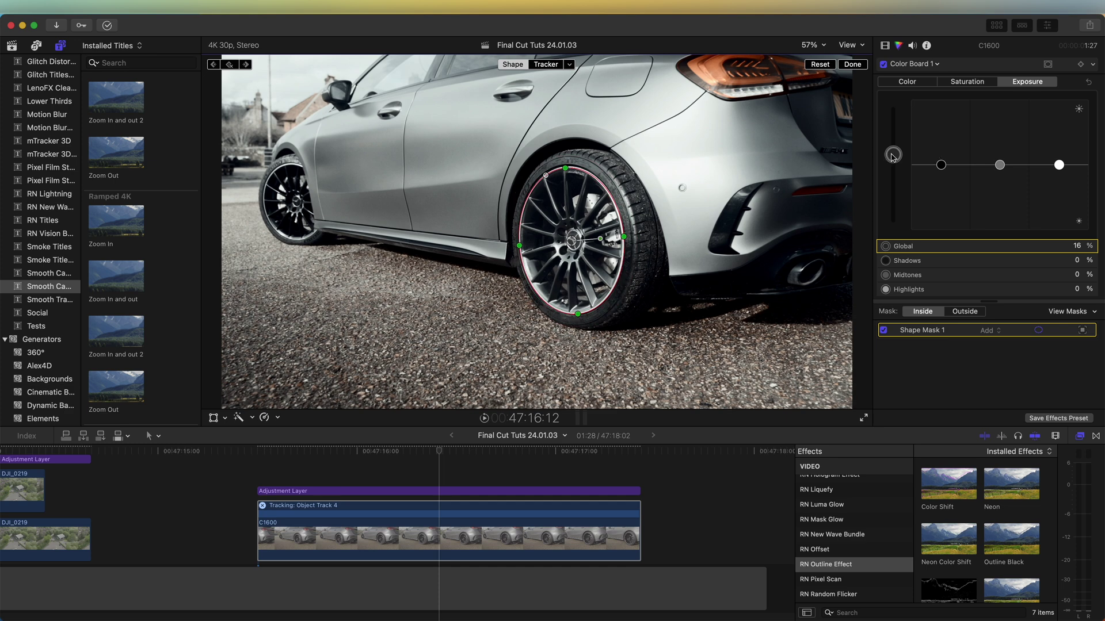
# Set the Color Board's global exposure to 84% and add a second shape mask with its blend mode set to Intersect.
pyautogui.moveTo(893, 155); pyautogui.dragTo(892, 109)
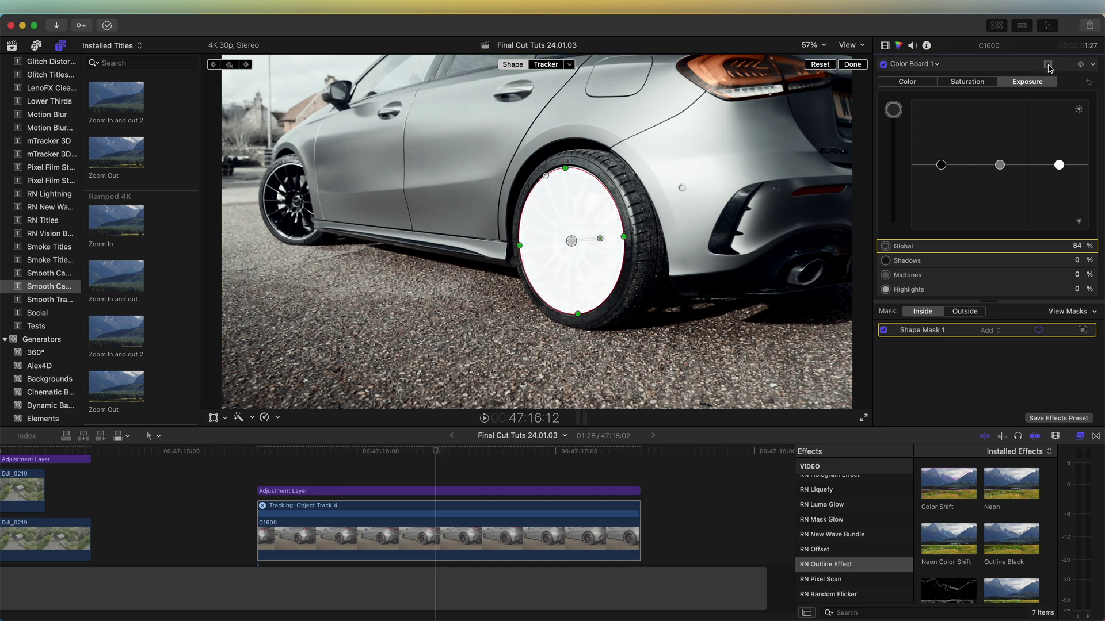
pyautogui.click(1048, 66)
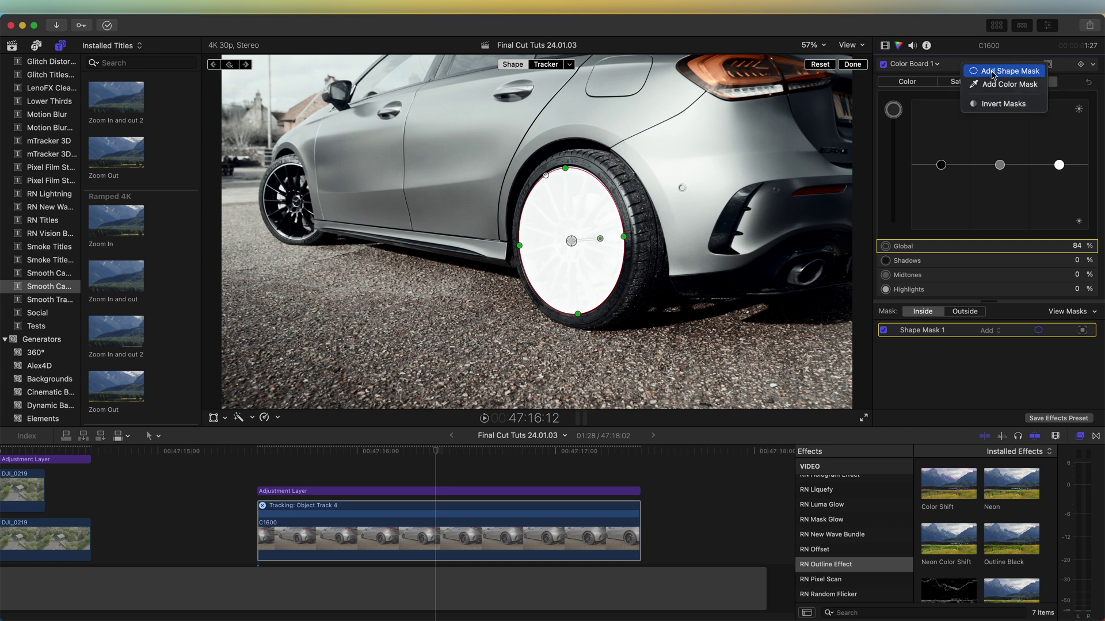
pyautogui.click(992, 75)
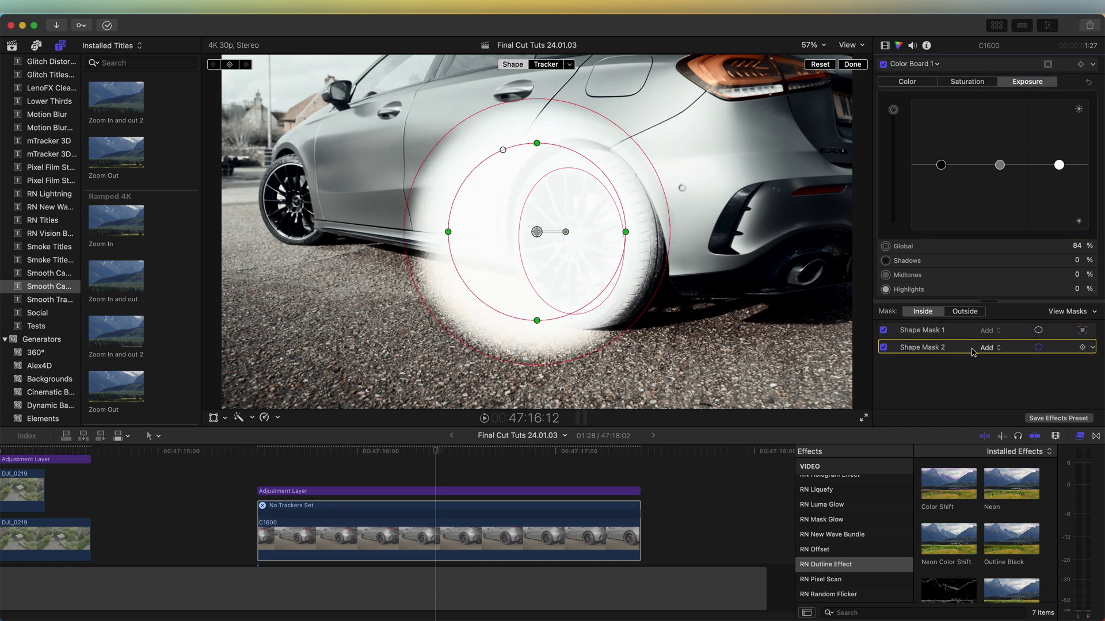
pyautogui.click(990, 349)
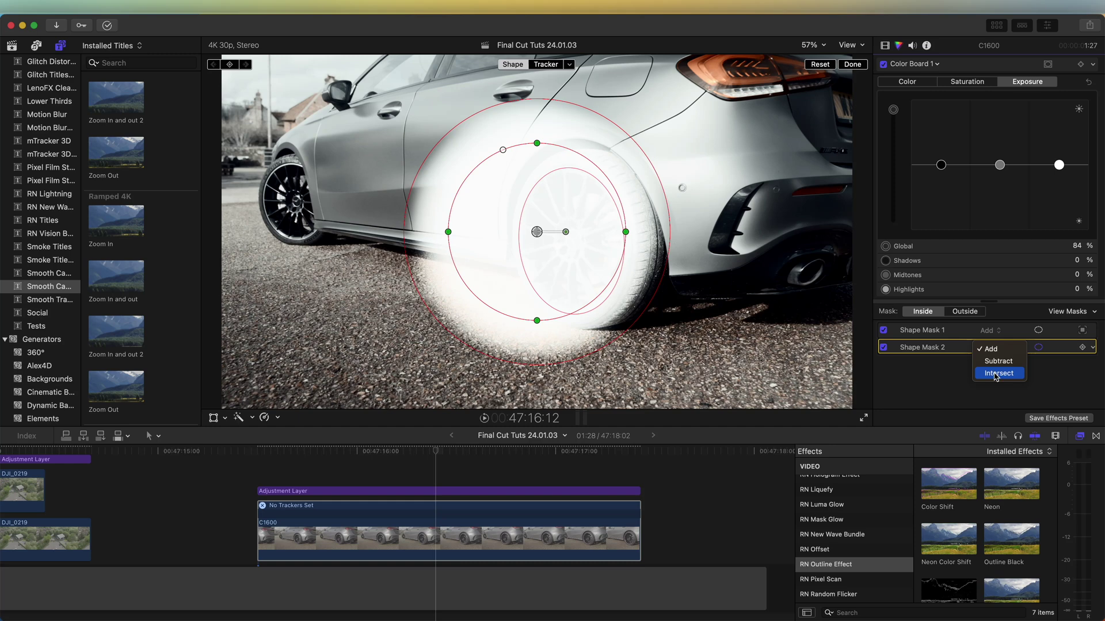
pyautogui.click(994, 374)
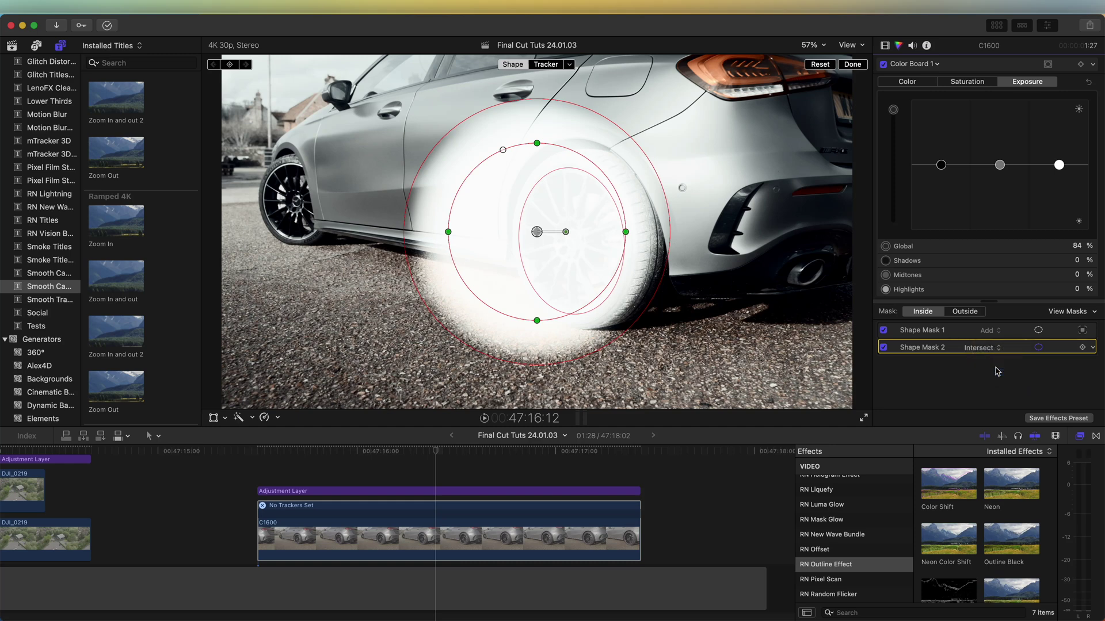
# Reshape the second mask into a thin slanted streak before the rear wheel and keyframe it at 47:15:26.
pyautogui.moveTo(458, 237); pyautogui.dragTo(476, 196)
pyautogui.click(331, 451)
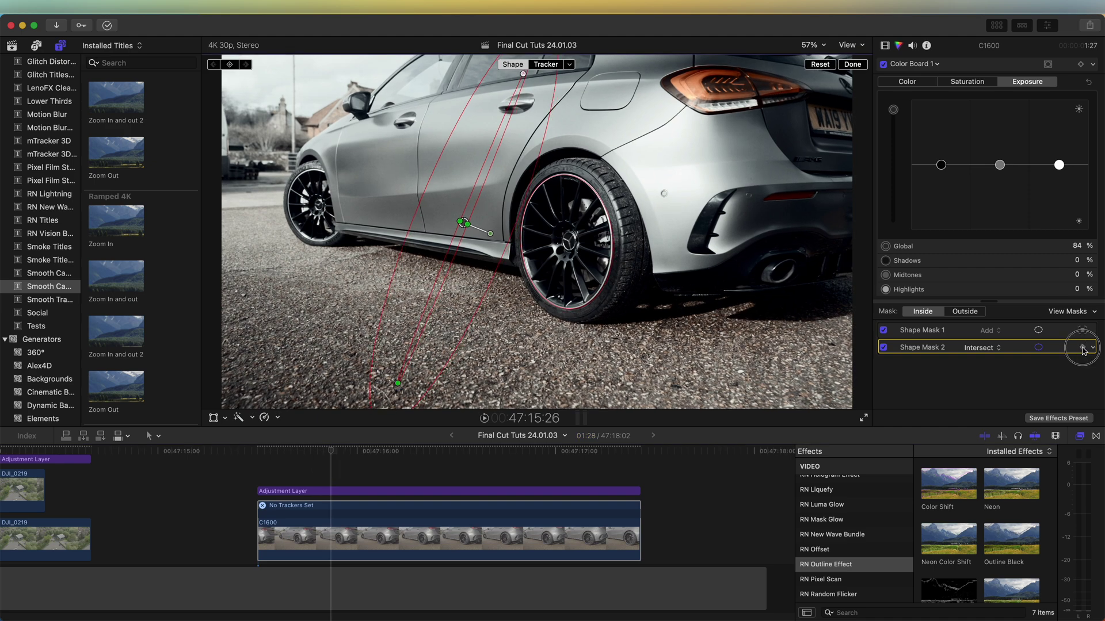
pyautogui.click(1082, 348)
# At 47:17:04, move the streak mask across to the far side of the rear wheel and preview the sweep.
pyautogui.moveTo(333, 454); pyautogui.dragTo(581, 454)
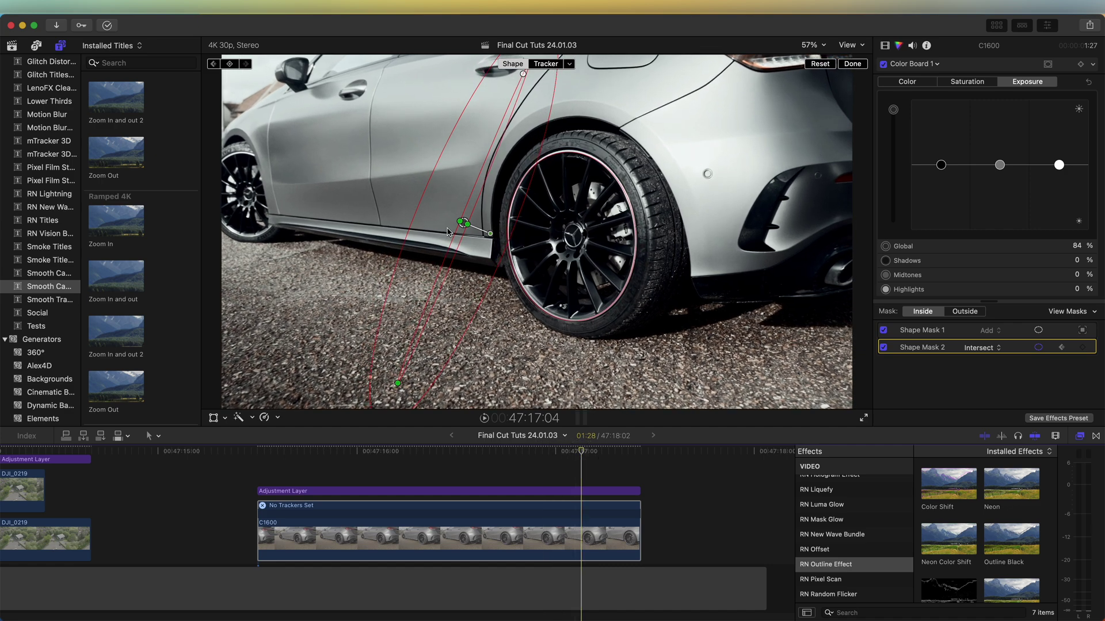
pyautogui.moveTo(460, 244); pyautogui.dragTo(691, 270)
pyautogui.press('/')
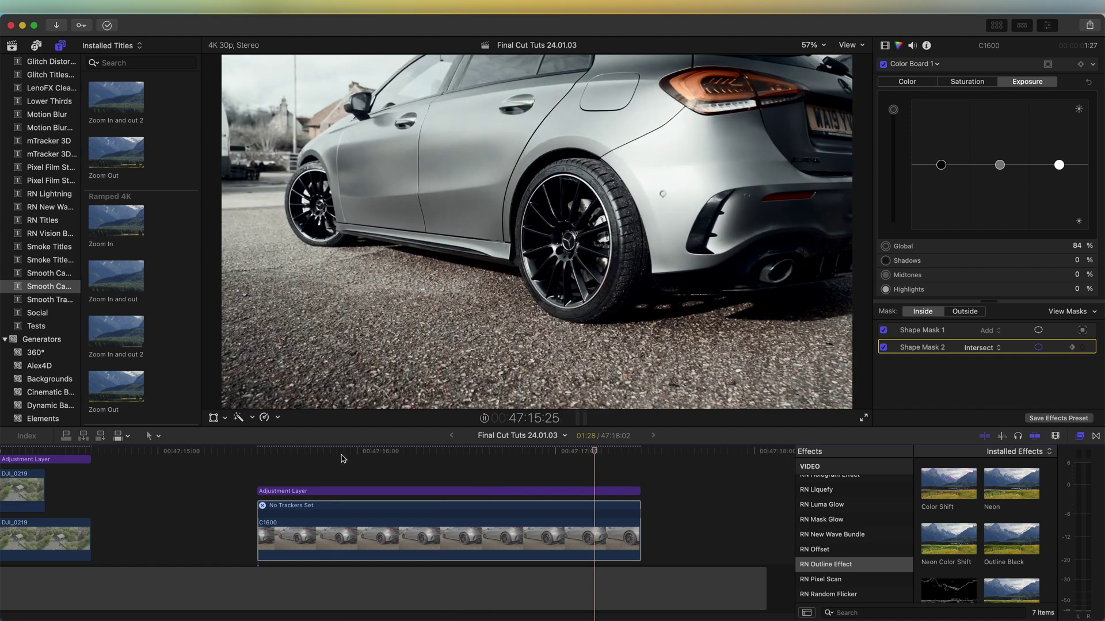
# Try lowering the Color Board's global exposure to 75% and preview the wheel's light sweep up to 47:16:20.
pyautogui.moveTo(893, 109); pyautogui.dragTo(896, 115)
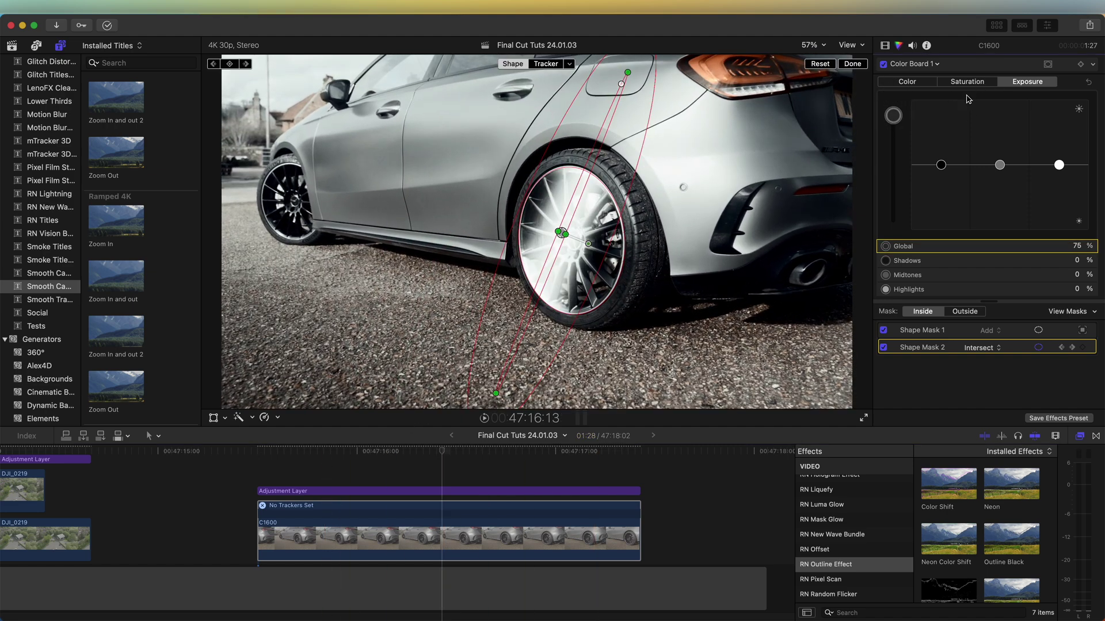
pyautogui.moveTo(1058, 165); pyautogui.dragTo(1058, 160)
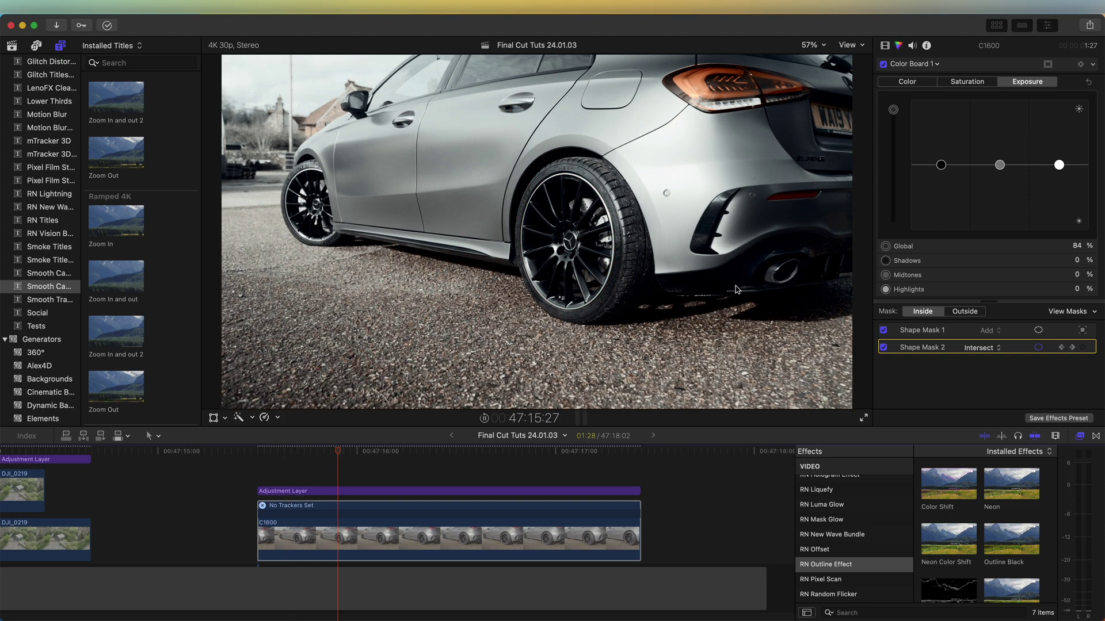
pyautogui.click(494, 491)
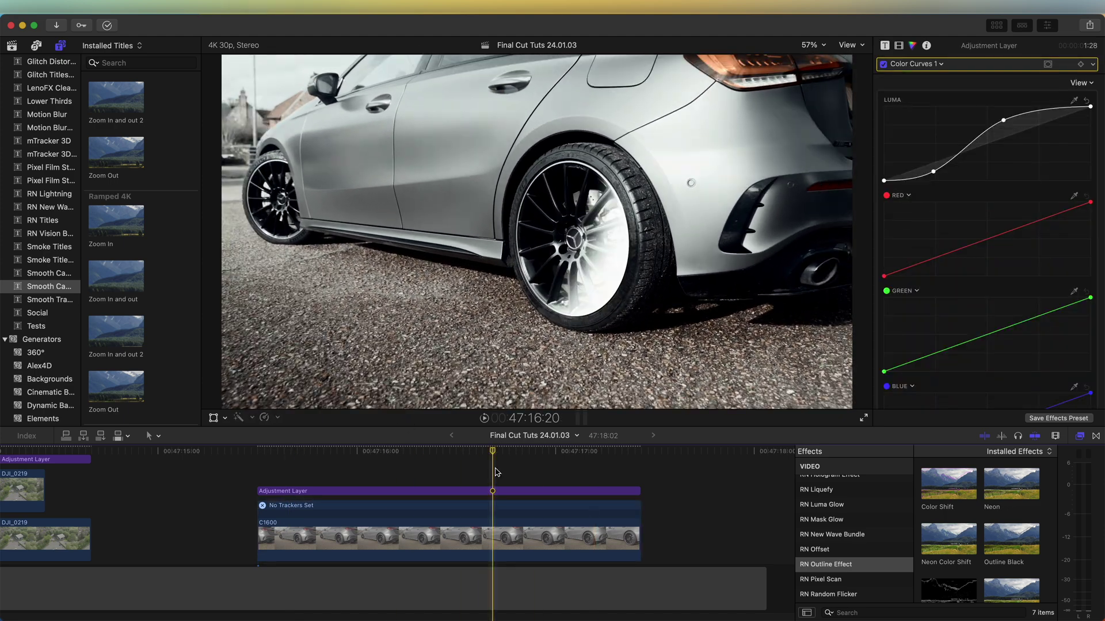